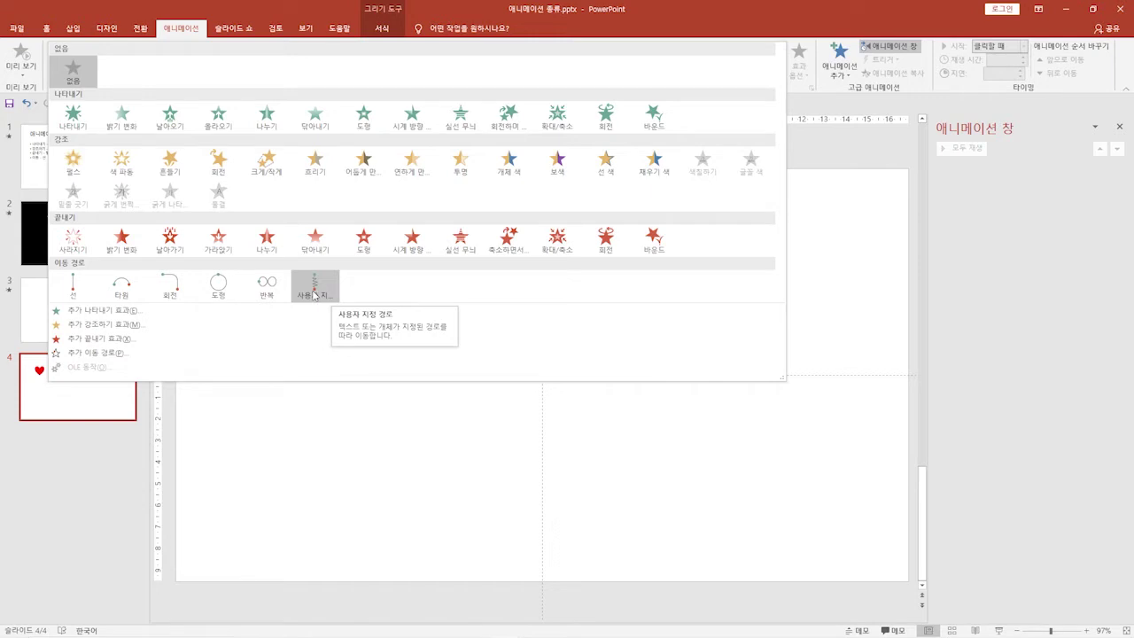
Draw a custom motion path for the heart, winding freehand across the slide and ending in its lower-right area
{"action": "left_click", "coordinate": [315, 295]}
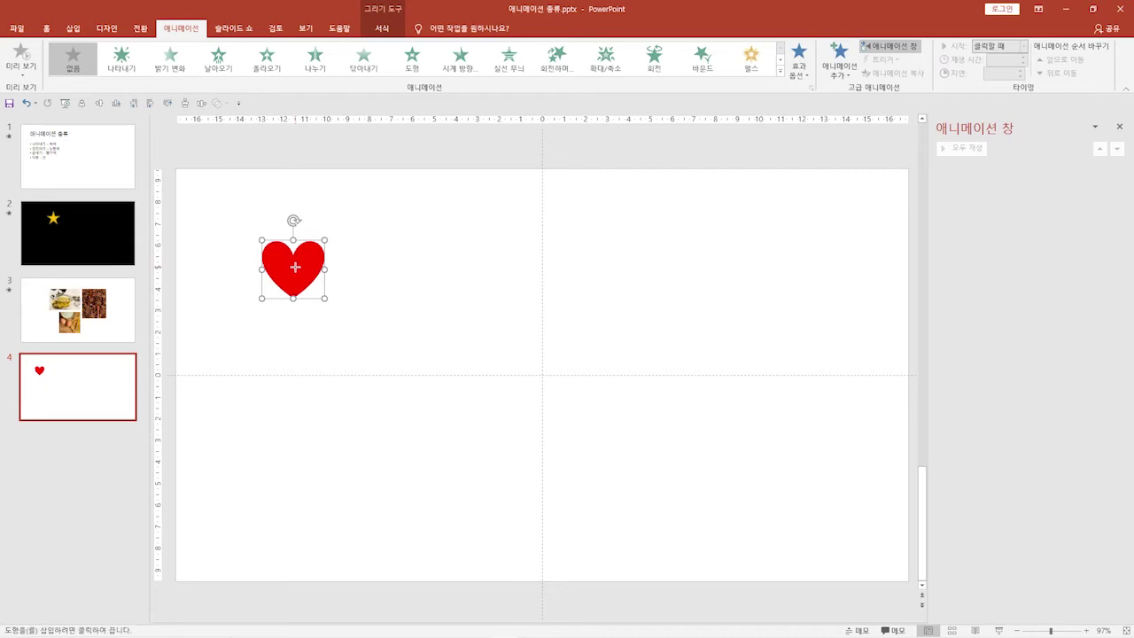
{"action": "mouse_move", "coordinate": [295, 265]}
{"action": "left_mouse_down"}
{"action": "mouse_move", "coordinate": [260, 319]}
{"action": "mouse_move", "coordinate": [281, 357]}
{"action": "mouse_move", "coordinate": [332, 361]}
{"action": "mouse_move", "coordinate": [367, 325]}
{"action": "mouse_move", "coordinate": [395, 242]}
{"action": "mouse_move", "coordinate": [423, 237]}
{"action": "mouse_move", "coordinate": [484, 271]}
{"action": "mouse_move", "coordinate": [613, 244]}
{"action": "mouse_move", "coordinate": [620, 289]}
{"action": "mouse_move", "coordinate": [580, 328]}
{"action": "mouse_move", "coordinate": [466, 342]}
{"action": "mouse_move", "coordinate": [433, 358]}
{"action": "mouse_move", "coordinate": [357, 448]}
{"action": "mouse_move", "coordinate": [310, 470]}
{"action": "mouse_move", "coordinate": [306, 489]}
{"action": "mouse_move", "coordinate": [372, 514]}
{"action": "mouse_move", "coordinate": [476, 476]}
{"action": "mouse_move", "coordinate": [553, 427]}
{"action": "mouse_move", "coordinate": [628, 446]}
{"action": "mouse_move", "coordinate": [661, 431]}
{"action": "mouse_move", "coordinate": [721, 327]}
{"action": "mouse_move", "coordinate": [750, 319]}
{"action": "mouse_move", "coordinate": [836, 357]}
{"action": "mouse_move", "coordinate": [865, 440]}
{"action": "mouse_move", "coordinate": [828, 517]}
{"action": "mouse_move", "coordinate": [763, 524]}
{"action": "left_mouse_up"}
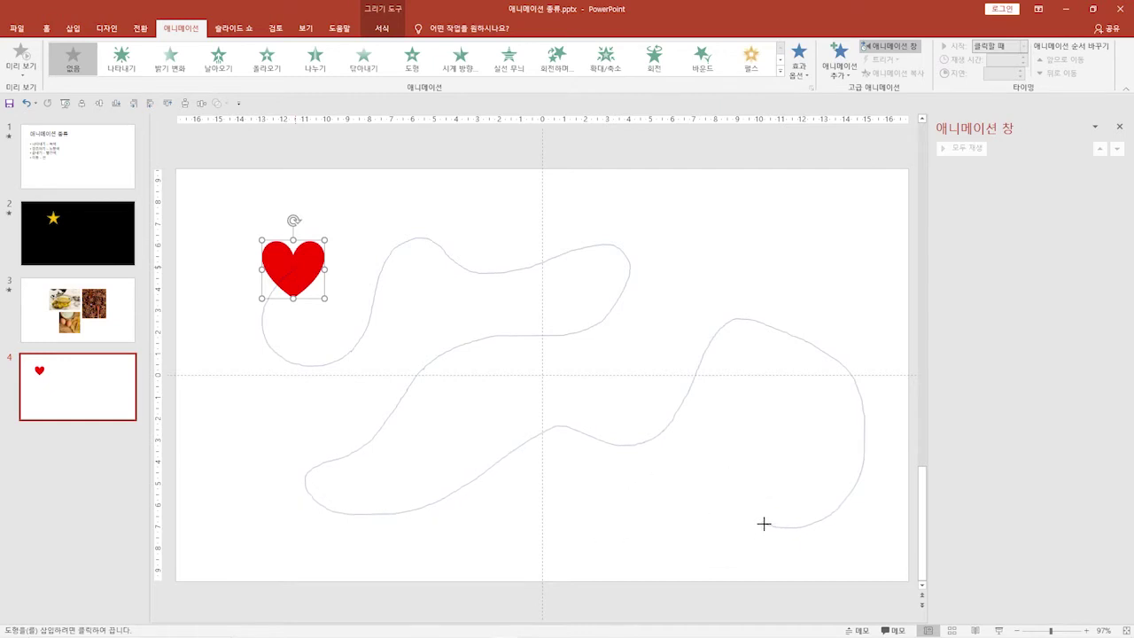
{"action": "double_click", "coordinate": [764, 524]}
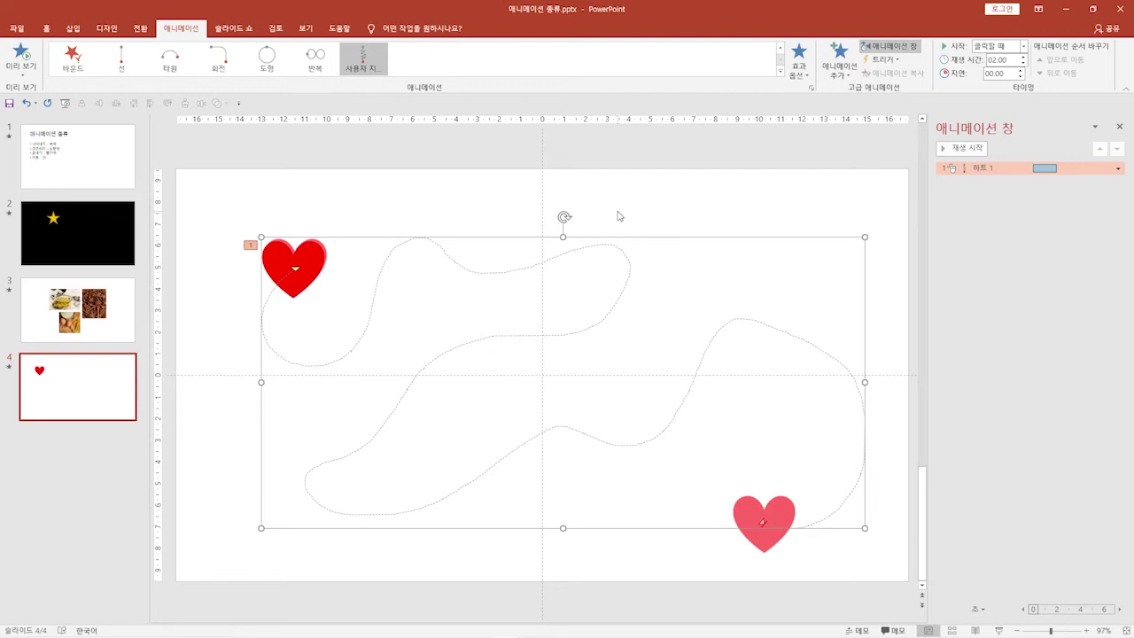
Edit the motion path's points, pulling two points of the right-hand bend outward into sharp spikes, and preview the animation
{"action": "left_click", "coordinate": [808, 78]}
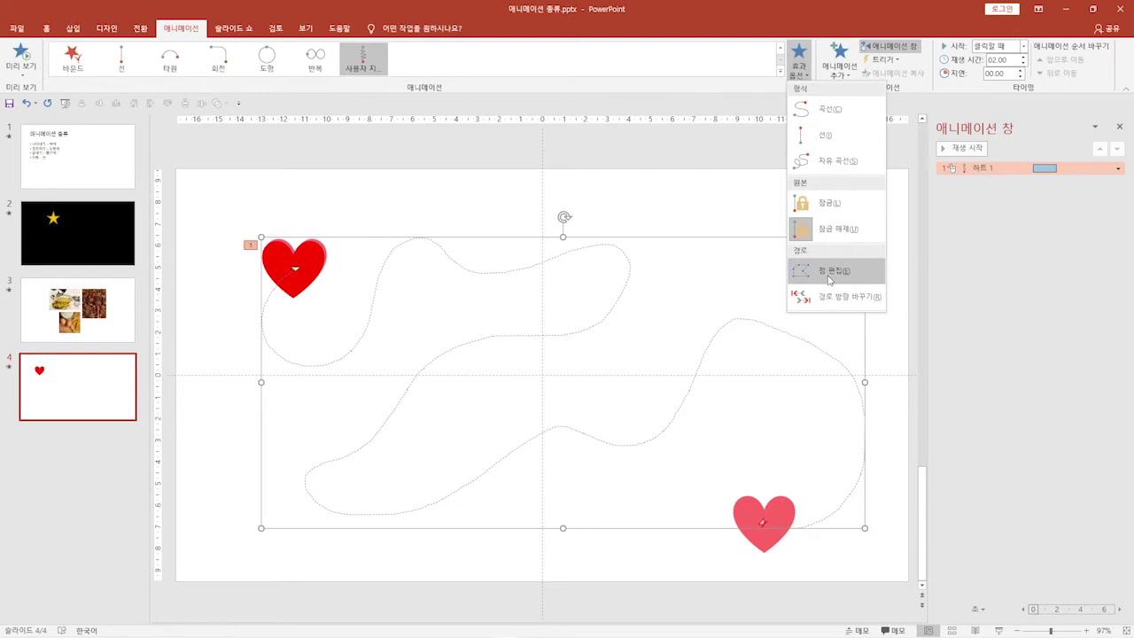
{"action": "key", "text": "Escape"}
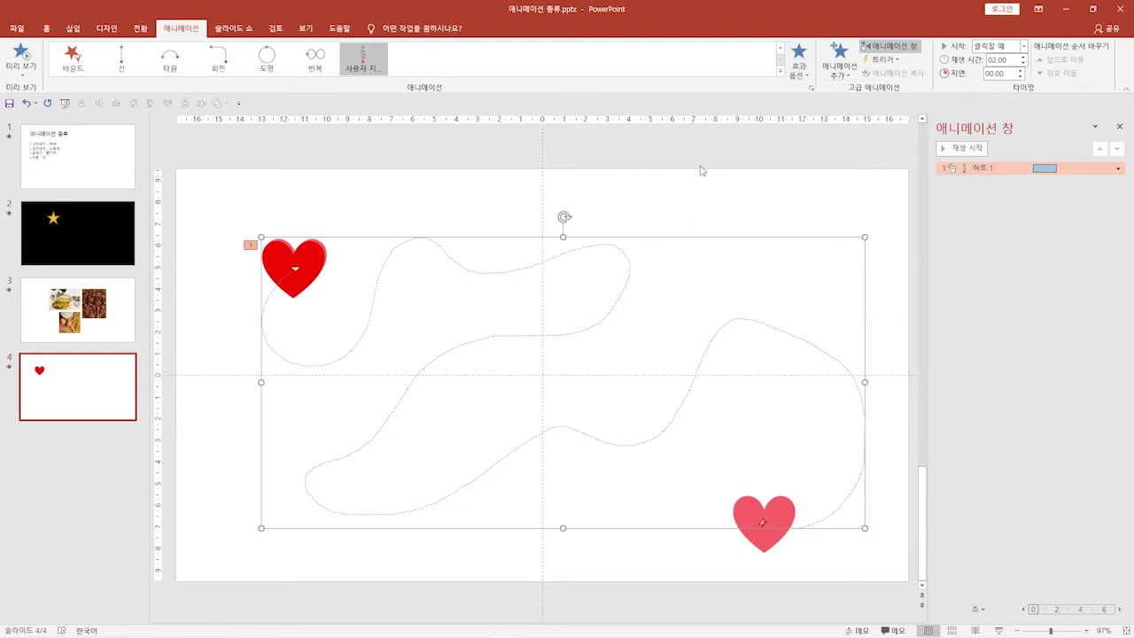
{"action": "left_click", "coordinate": [800, 64]}
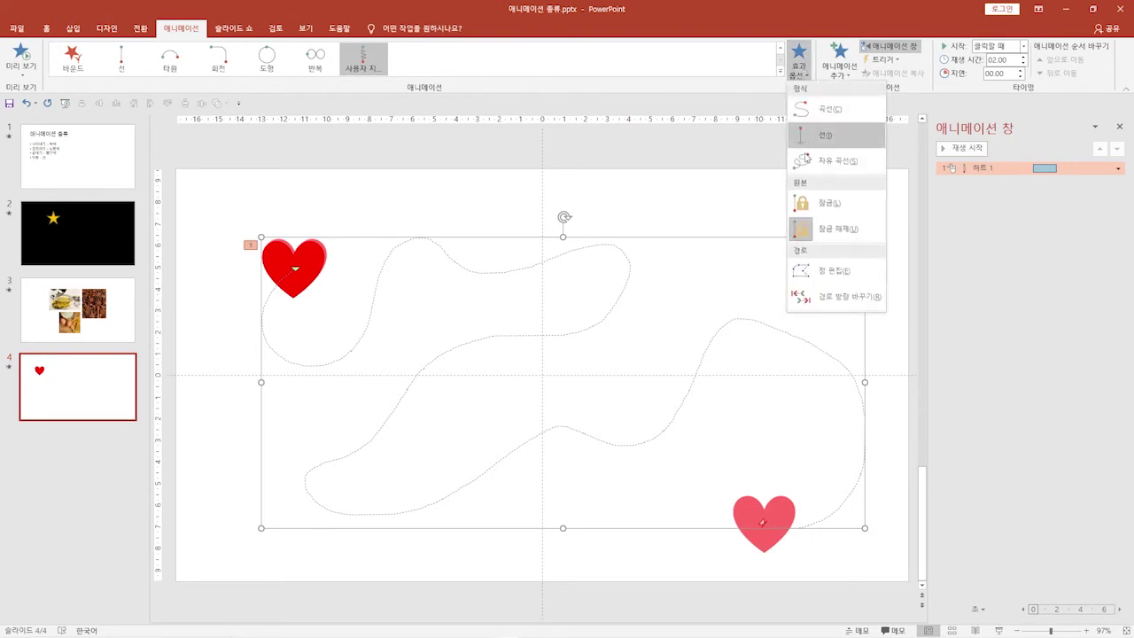
{"action": "left_click", "coordinate": [829, 271]}
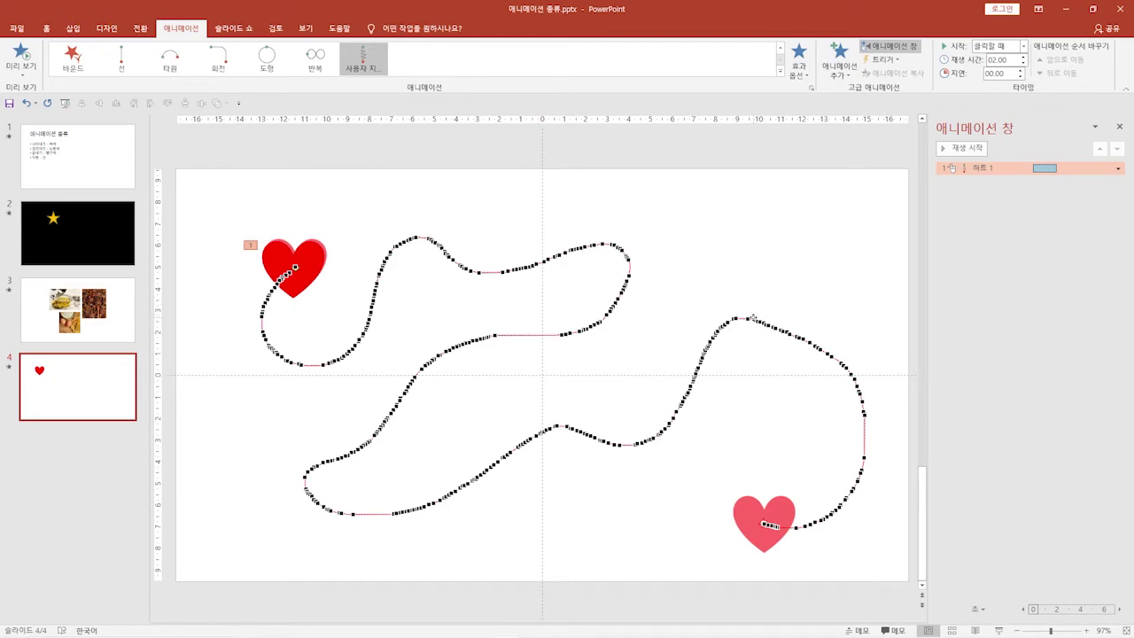
{"action": "left_click", "coordinate": [747, 318]}
{"action": "left_click_drag", "start_coordinate": [748, 318], "coordinate": [807, 229]}
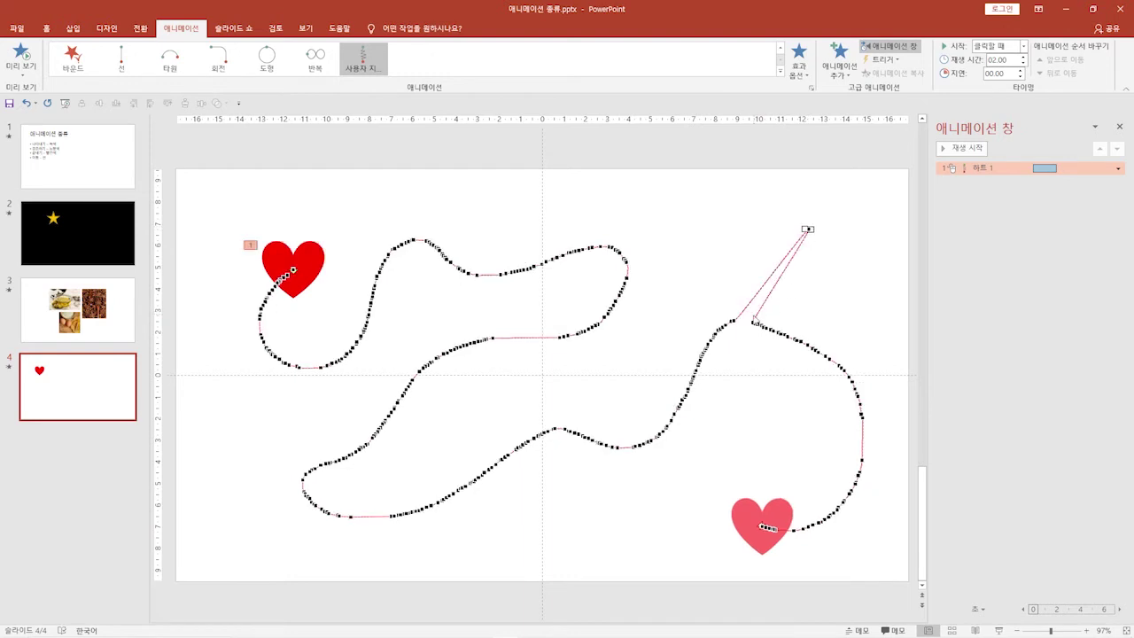
{"action": "left_click_drag", "start_coordinate": [757, 322], "coordinate": [857, 283]}
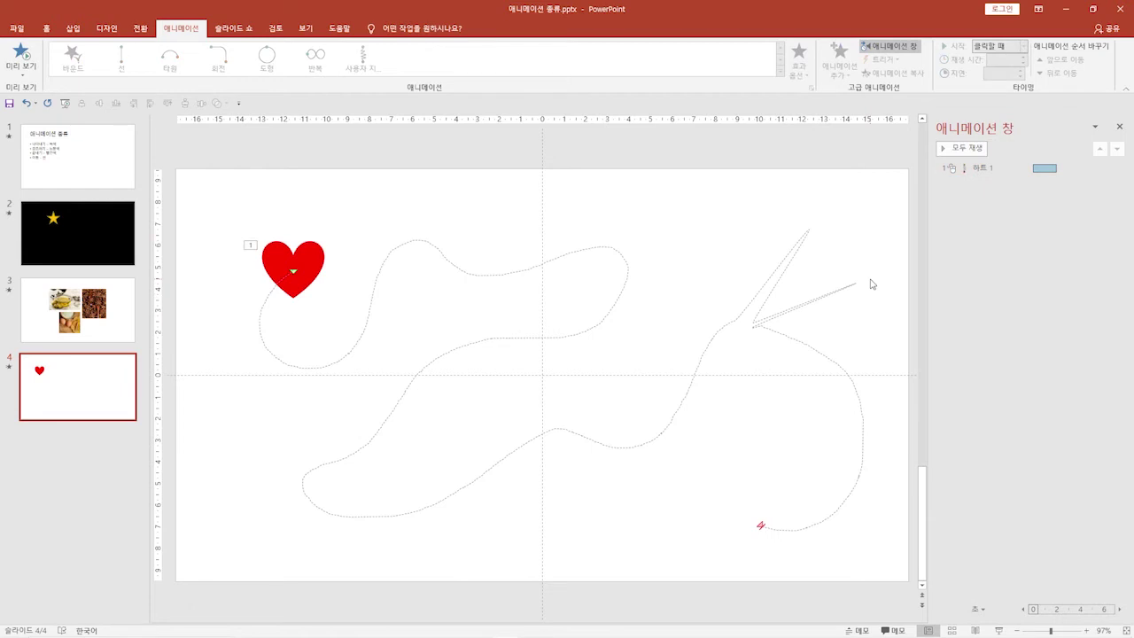
{"action": "left_click", "coordinate": [966, 151]}
Edit the path's points again, pulling two points of the top middle dip upward and two on the segment below downward
{"action": "left_click", "coordinate": [789, 336]}
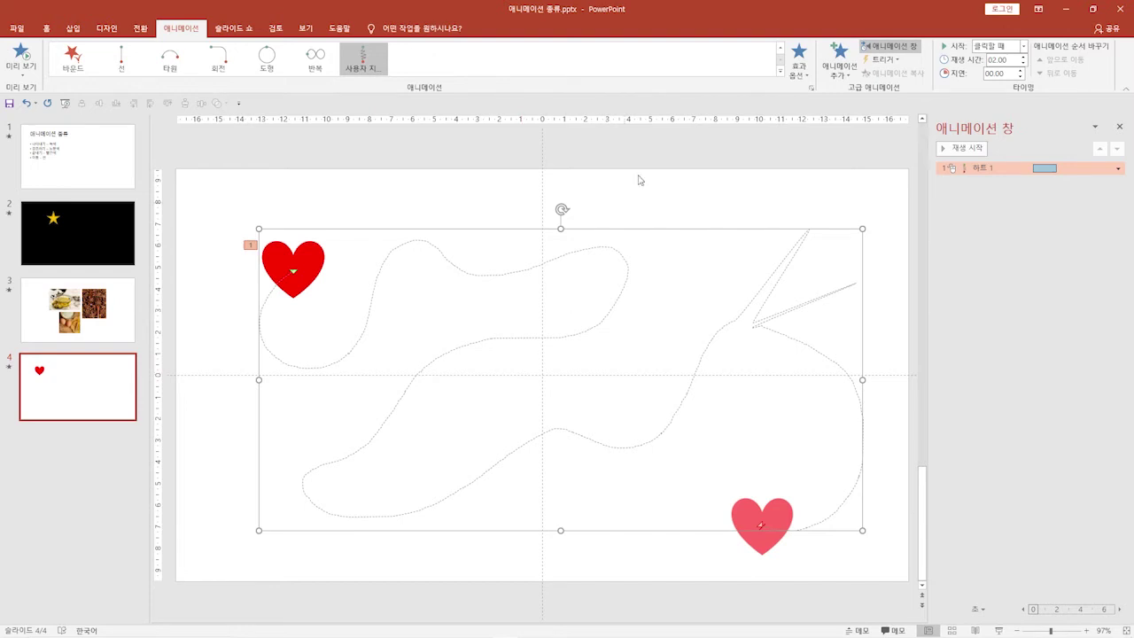
{"action": "left_click", "coordinate": [797, 78]}
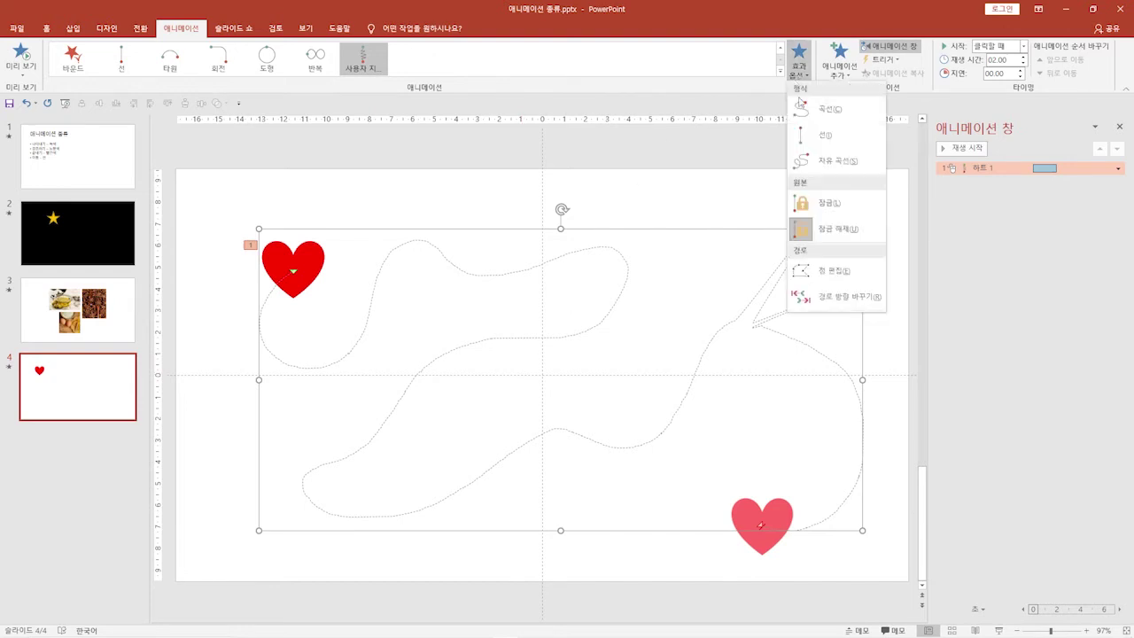
{"action": "left_click", "coordinate": [824, 271]}
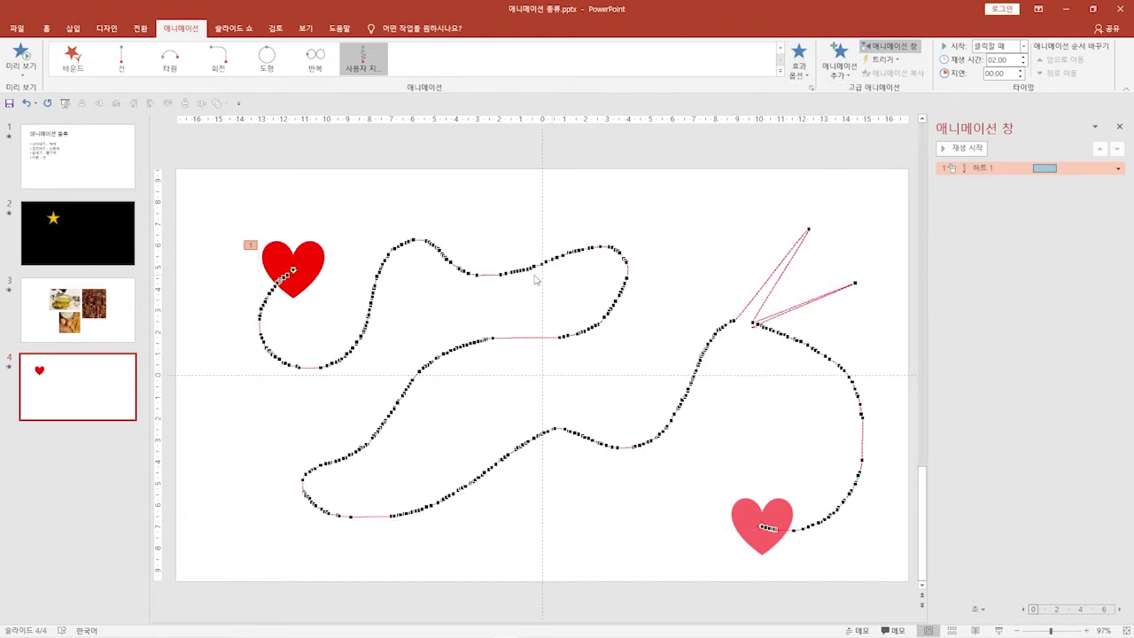
{"action": "left_click_drag", "start_coordinate": [502, 275], "coordinate": [508, 227]}
{"action": "left_click_drag", "start_coordinate": [506, 274], "coordinate": [577, 224]}
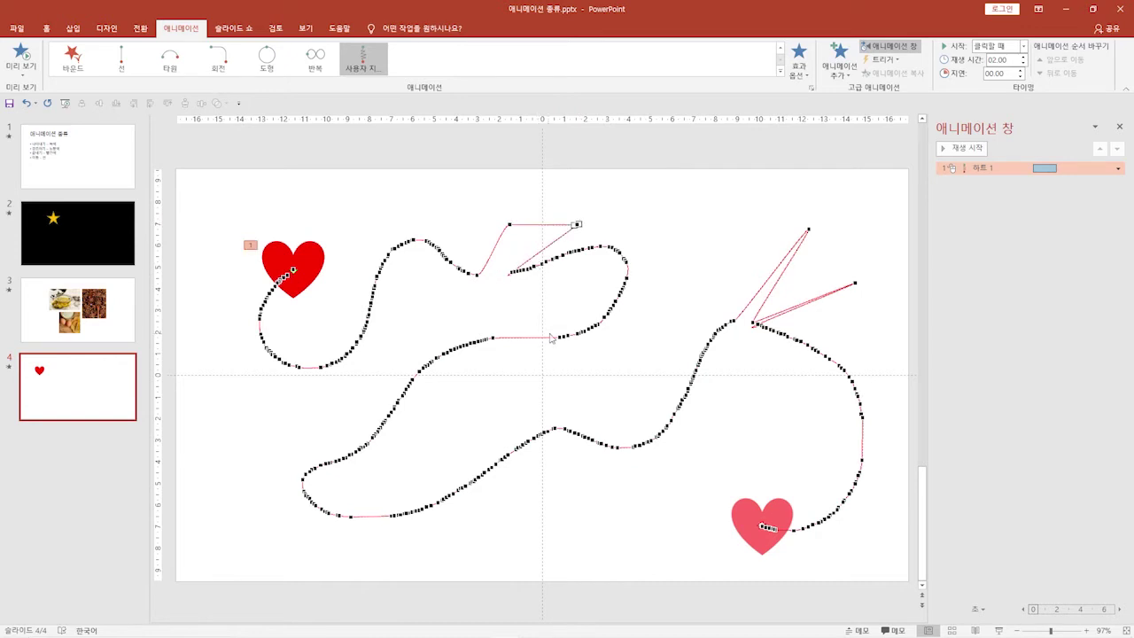
{"action": "left_click_drag", "start_coordinate": [559, 337], "coordinate": [608, 385]}
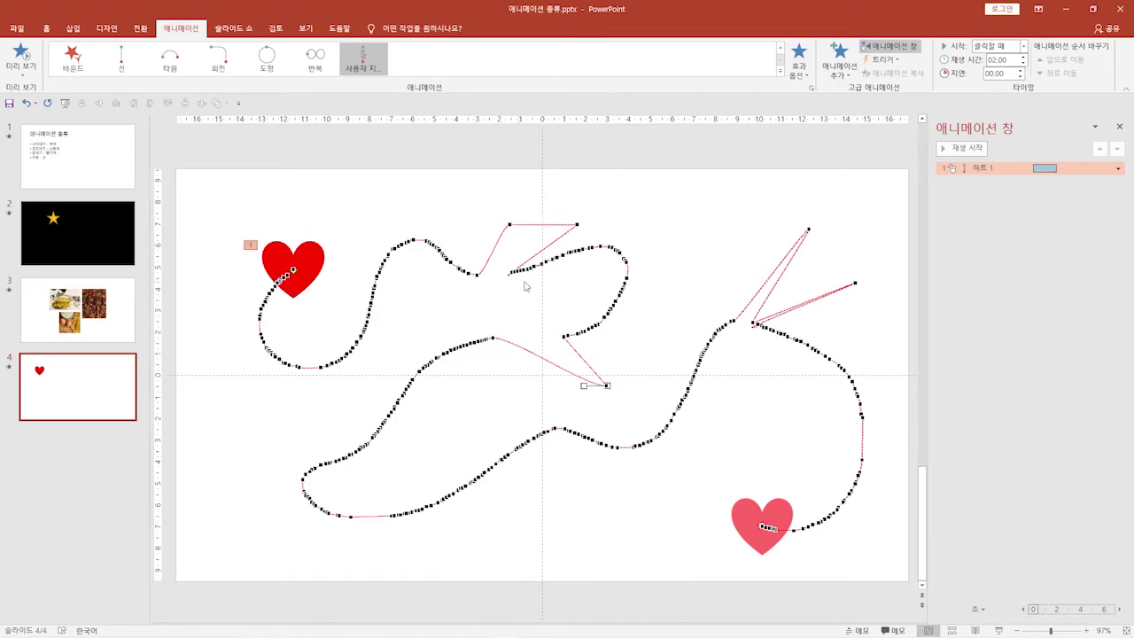
{"action": "left_click_drag", "start_coordinate": [493, 338], "coordinate": [476, 390]}
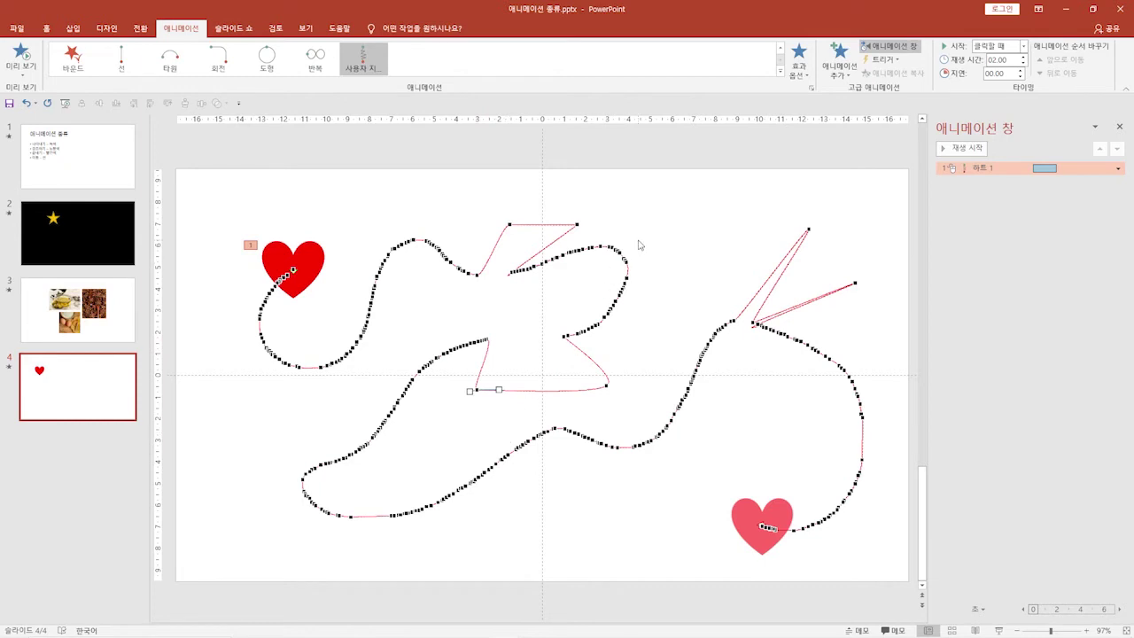
Pull two points at the end of the upper bend outward and curve the segments around the lower one with its handles
{"action": "left_click_drag", "start_coordinate": [626, 259], "coordinate": [707, 236]}
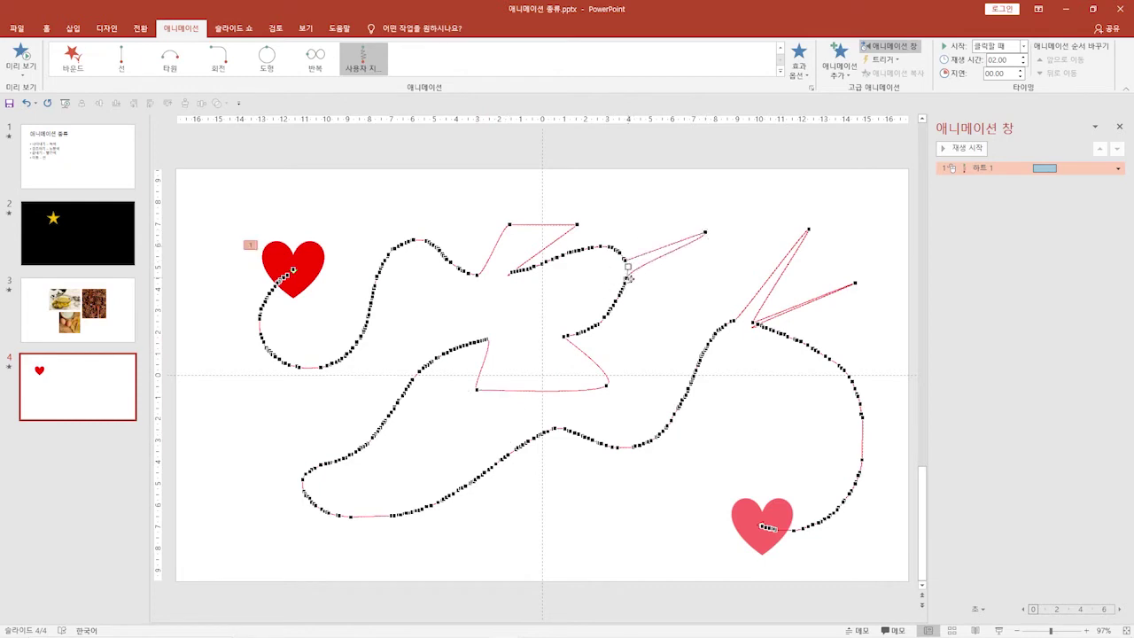
{"action": "left_click_drag", "start_coordinate": [630, 273], "coordinate": [687, 300]}
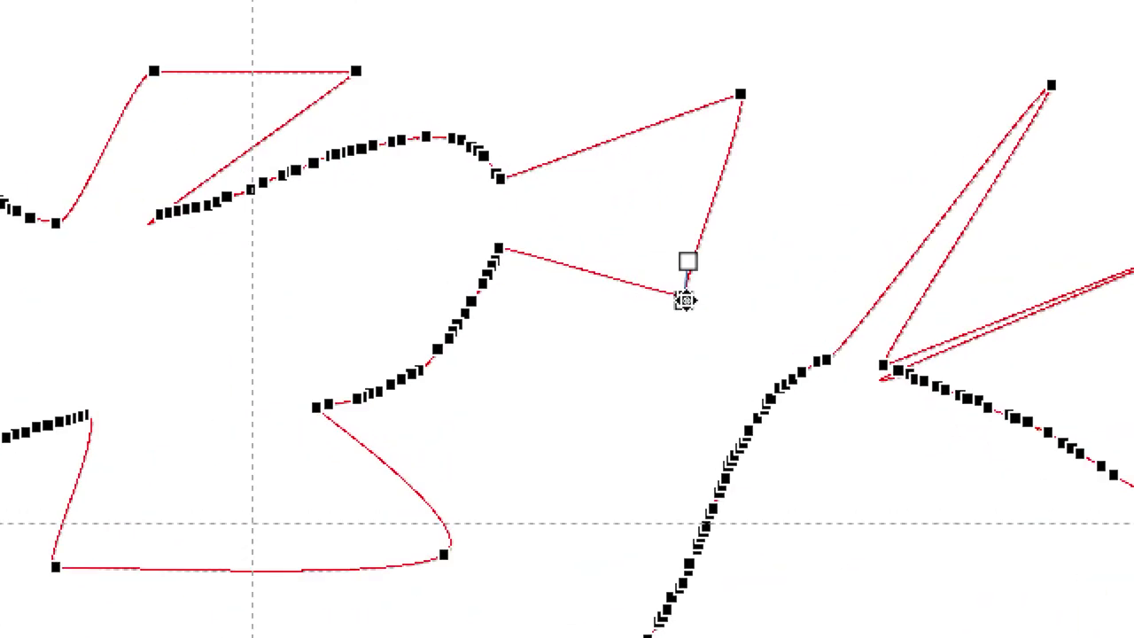
{"action": "left_click_drag", "start_coordinate": [680, 264], "coordinate": [816, 192]}
{"action": "left_click_drag", "start_coordinate": [889, 153], "coordinate": [893, 150]}
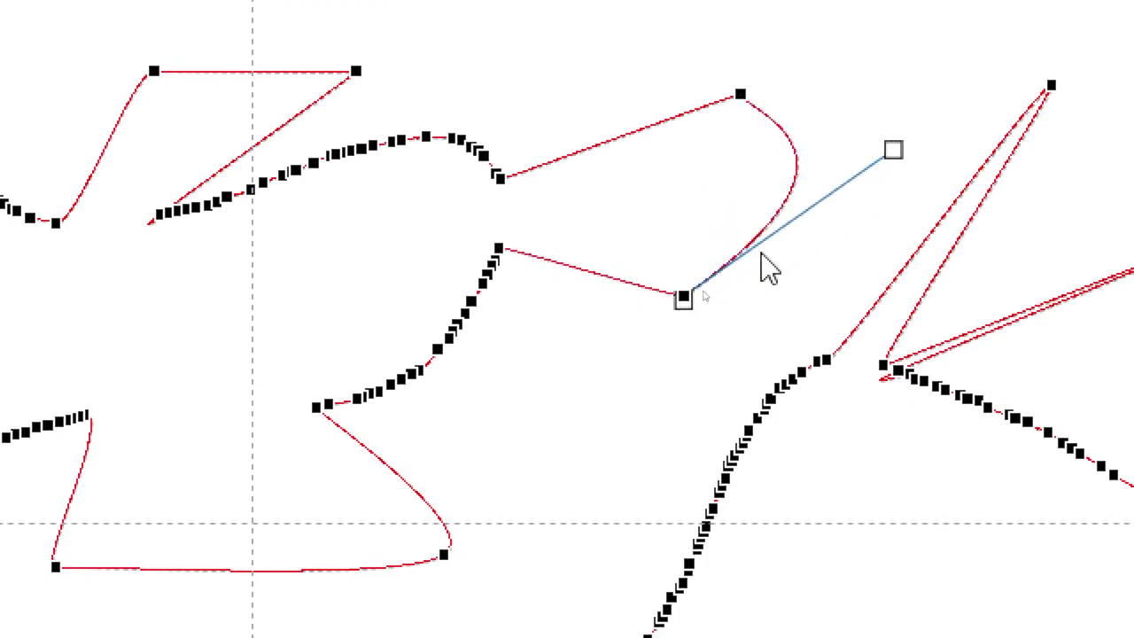
{"action": "left_click_drag", "start_coordinate": [671, 314], "coordinate": [555, 460]}
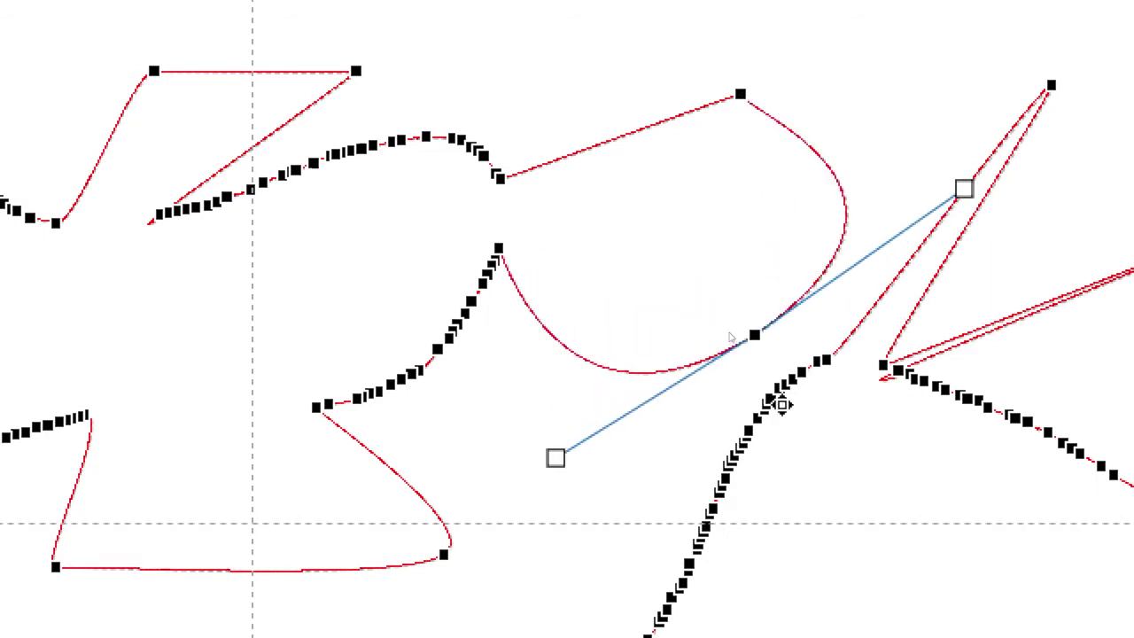
Round the path around the new loop's upper point by adjusting its position and both handles, and preview the animation
{"action": "left_click", "coordinate": [742, 102]}
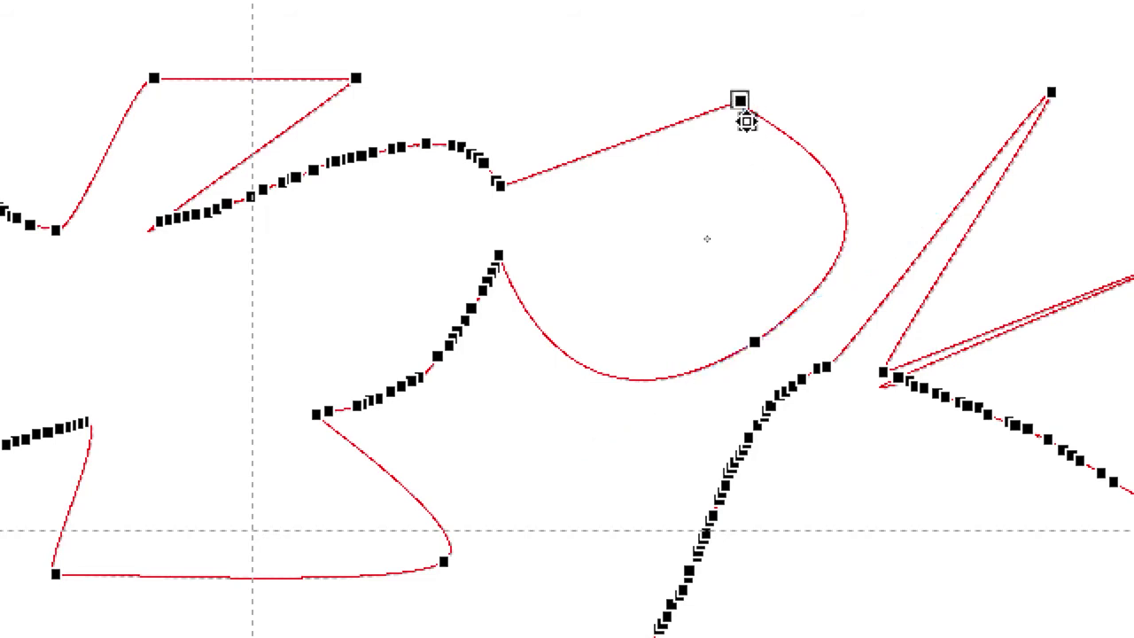
{"action": "left_click_drag", "start_coordinate": [737, 91], "coordinate": [630, 86]}
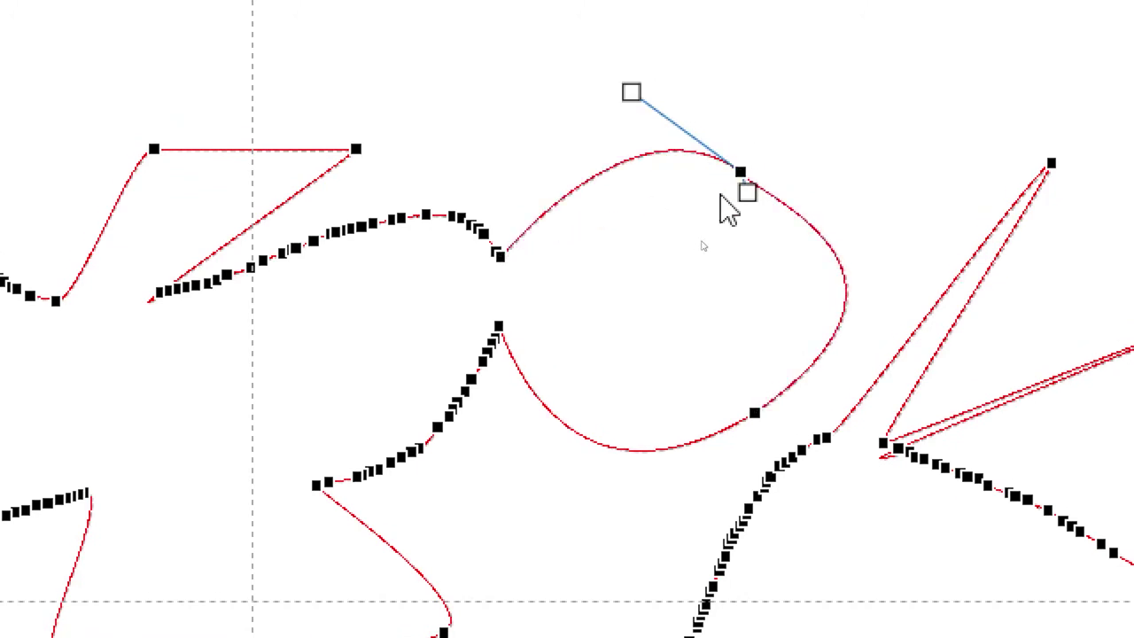
{"action": "left_click_drag", "start_coordinate": [748, 193], "coordinate": [911, 203]}
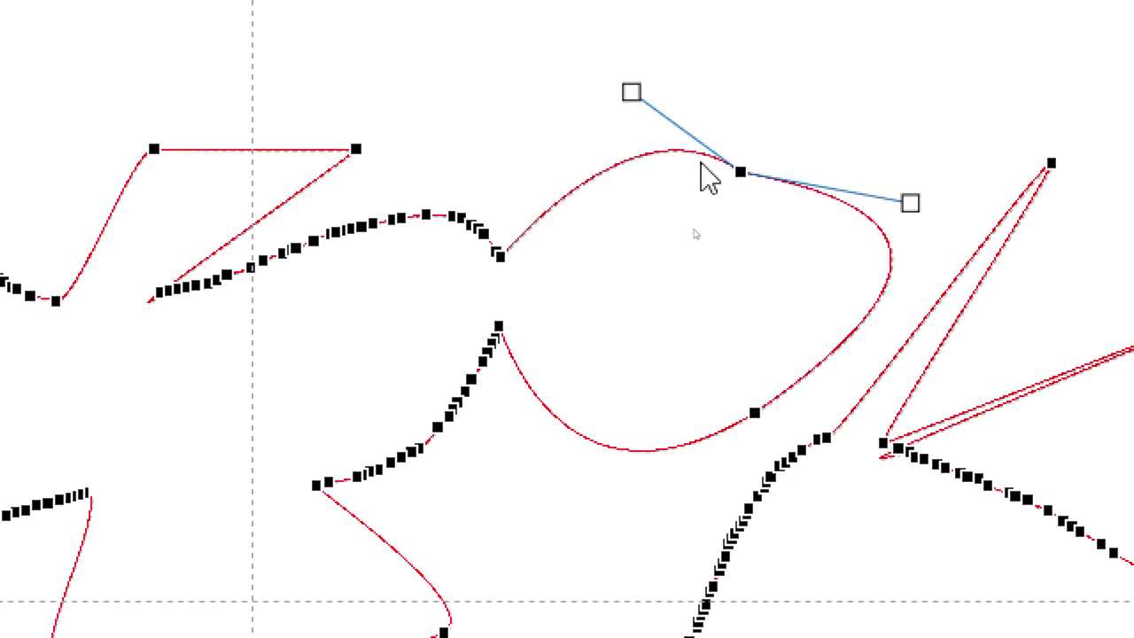
{"action": "mouse_move", "coordinate": [742, 170]}
{"action": "left_mouse_down"}
{"action": "mouse_move", "coordinate": [762, 118]}
{"action": "mouse_move", "coordinate": [727, 149]}
{"action": "mouse_move", "coordinate": [718, 177]}
{"action": "mouse_move", "coordinate": [778, 118]}
{"action": "mouse_move", "coordinate": [750, 153]}
{"action": "left_mouse_up"}
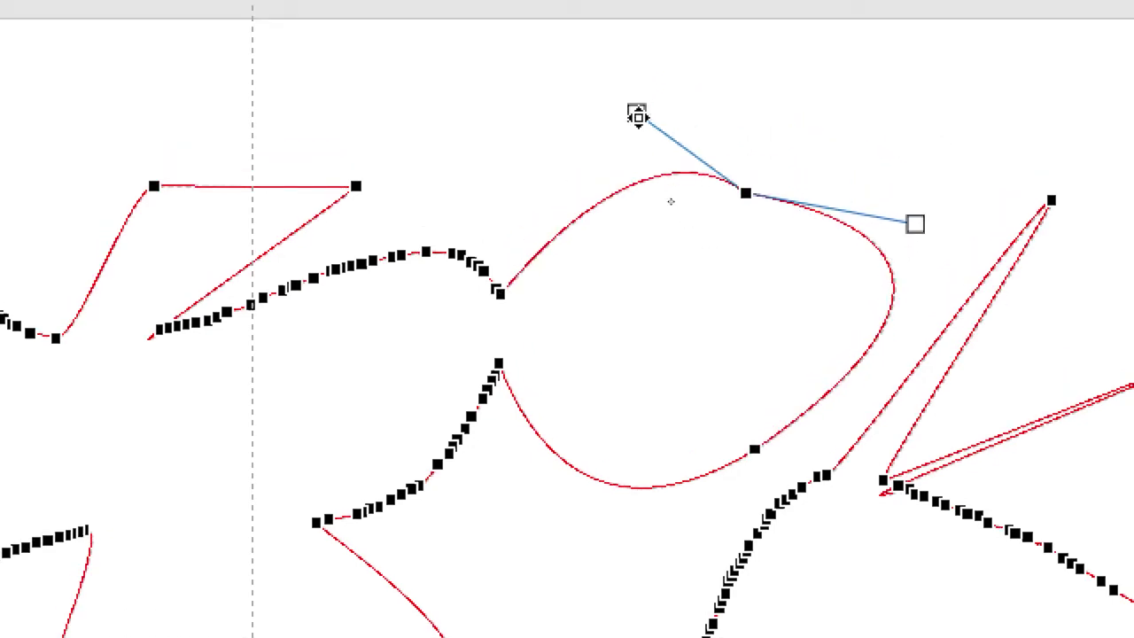
{"action": "left_click_drag", "start_coordinate": [637, 112], "coordinate": [672, 165]}
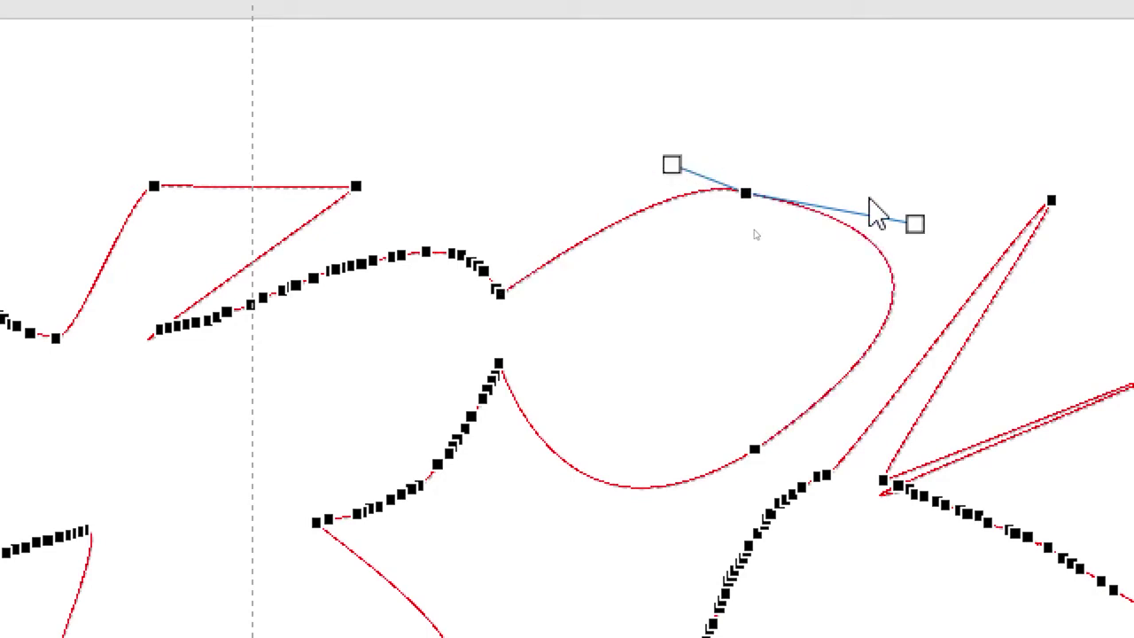
{"action": "left_click_drag", "start_coordinate": [916, 223], "coordinate": [892, 209]}
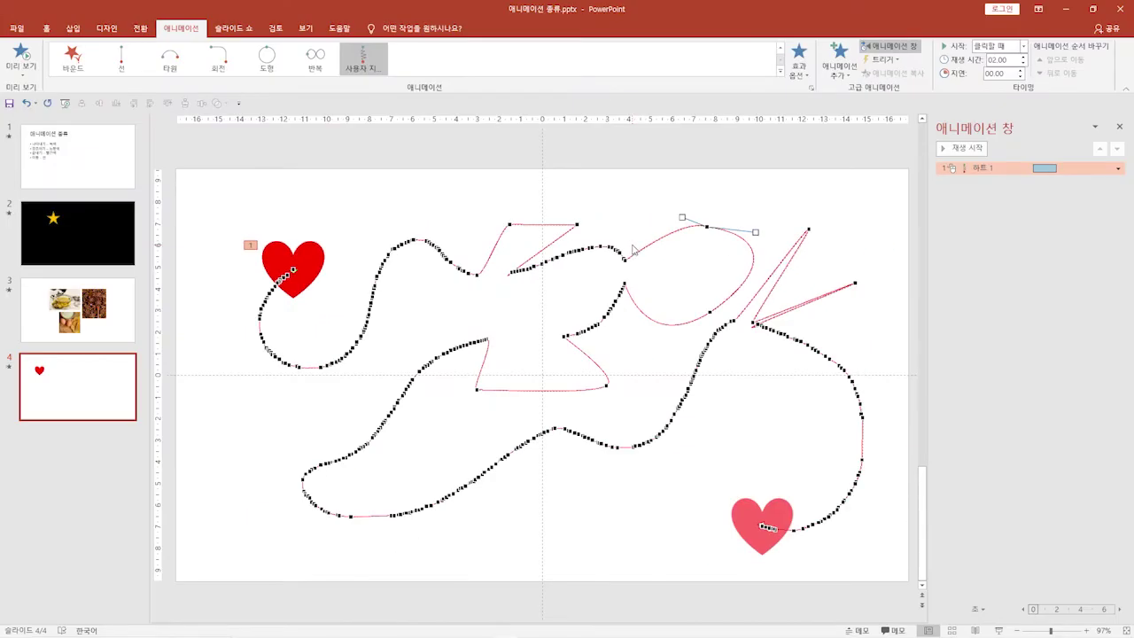
{"action": "left_click", "coordinate": [738, 205]}
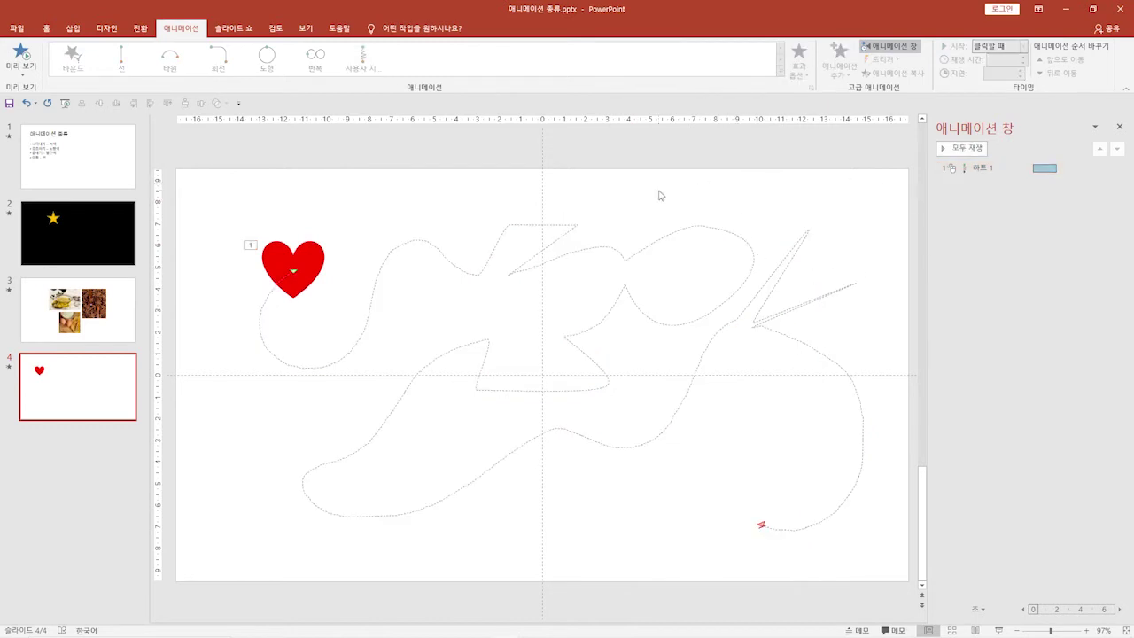
{"action": "left_click", "coordinate": [952, 148]}
Set the heart's animation to start with the previous effect (이전 효과와 함께)
{"action": "left_click", "coordinate": [323, 256]}
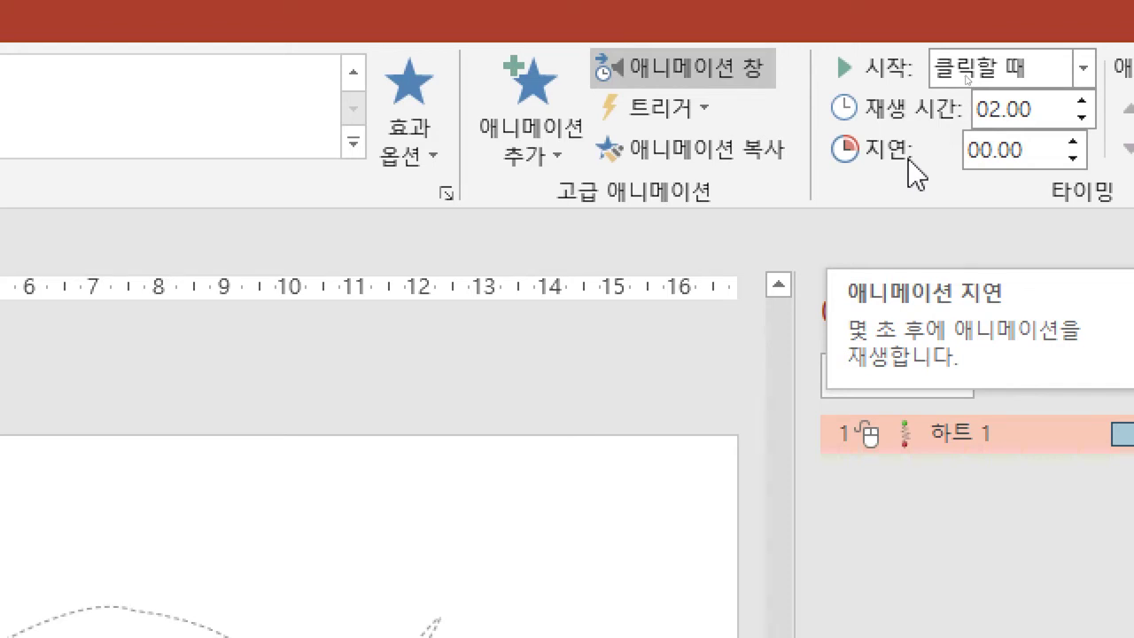
{"action": "left_click", "coordinate": [996, 70]}
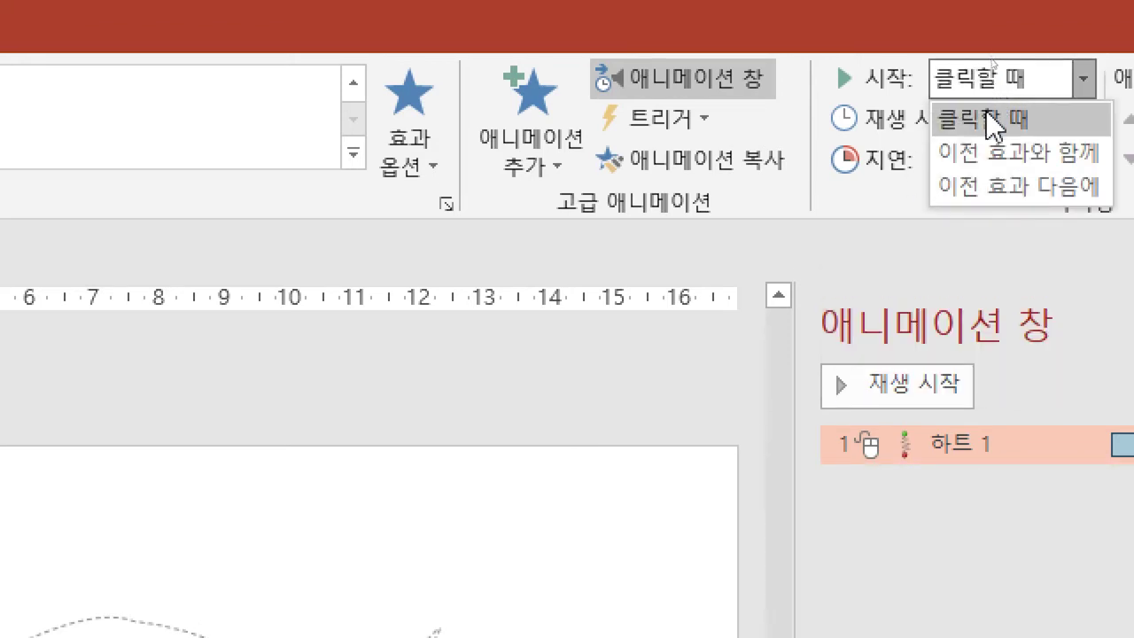
{"action": "left_click", "coordinate": [985, 158]}
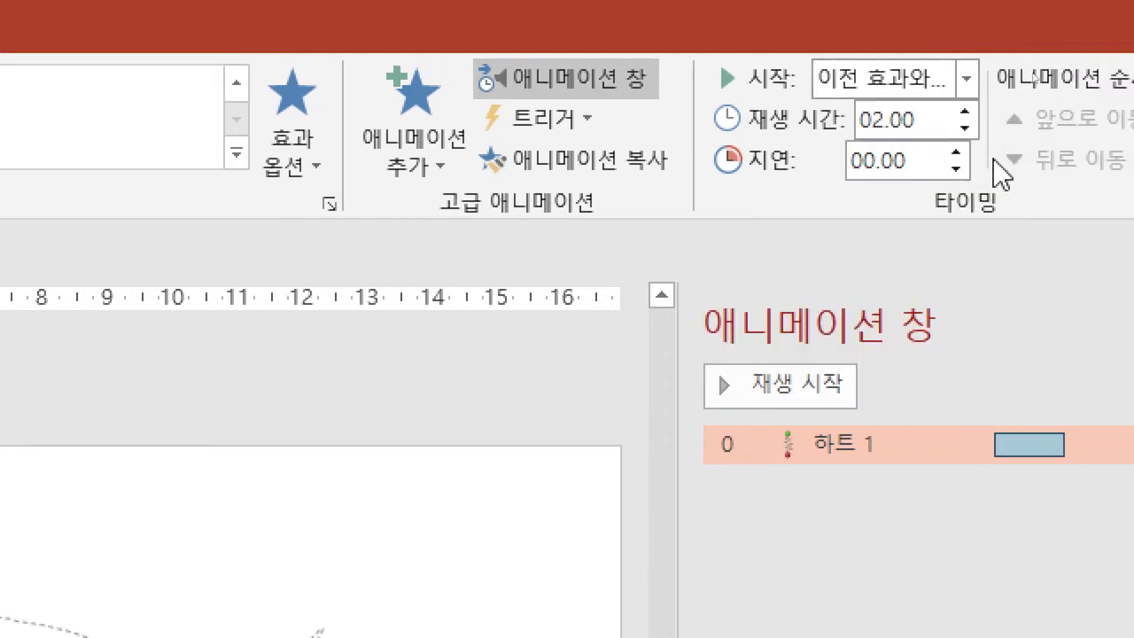
{"action": "left_click", "coordinate": [917, 86]}
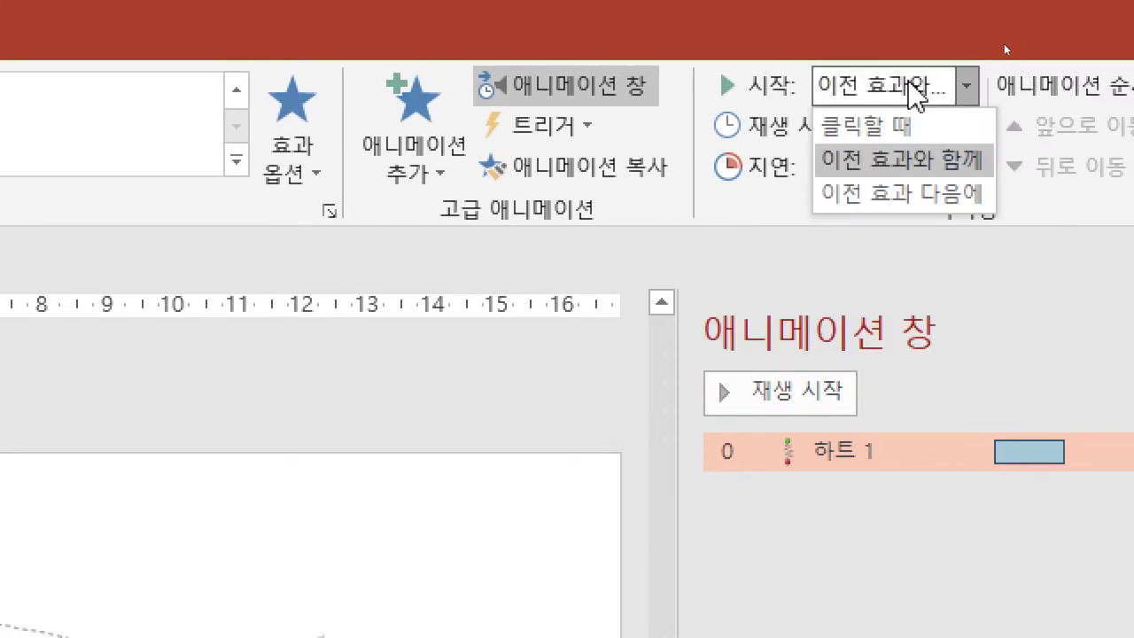
{"action": "left_click", "coordinate": [877, 162]}
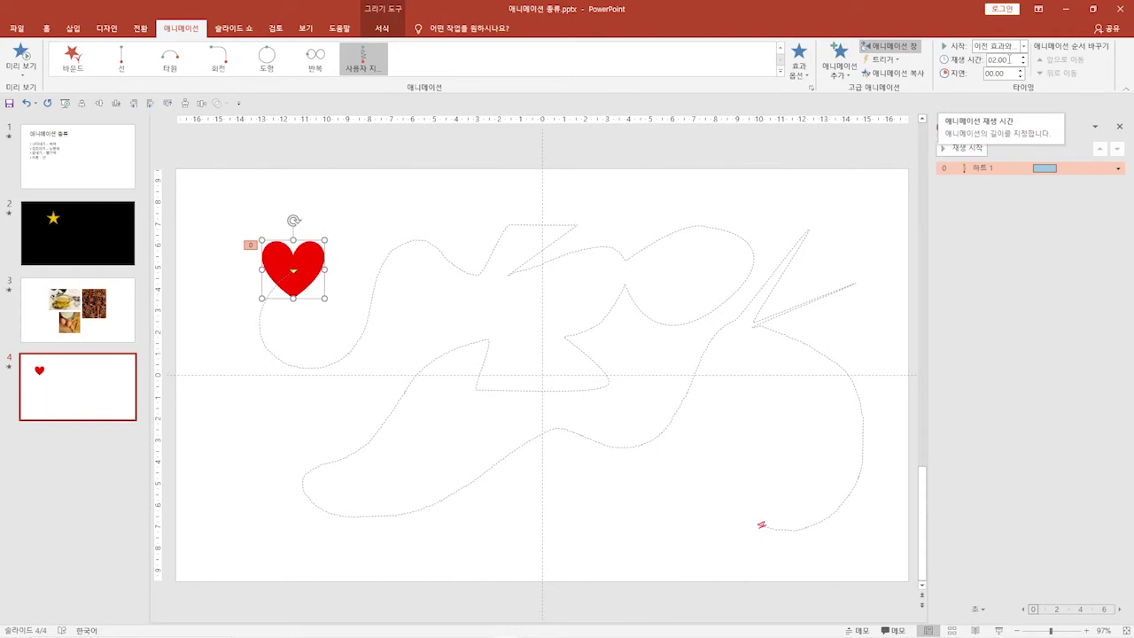
Set the heart animation's duration to 5 seconds and play all animations on the slide
{"action": "left_click", "coordinate": [1010, 59]}
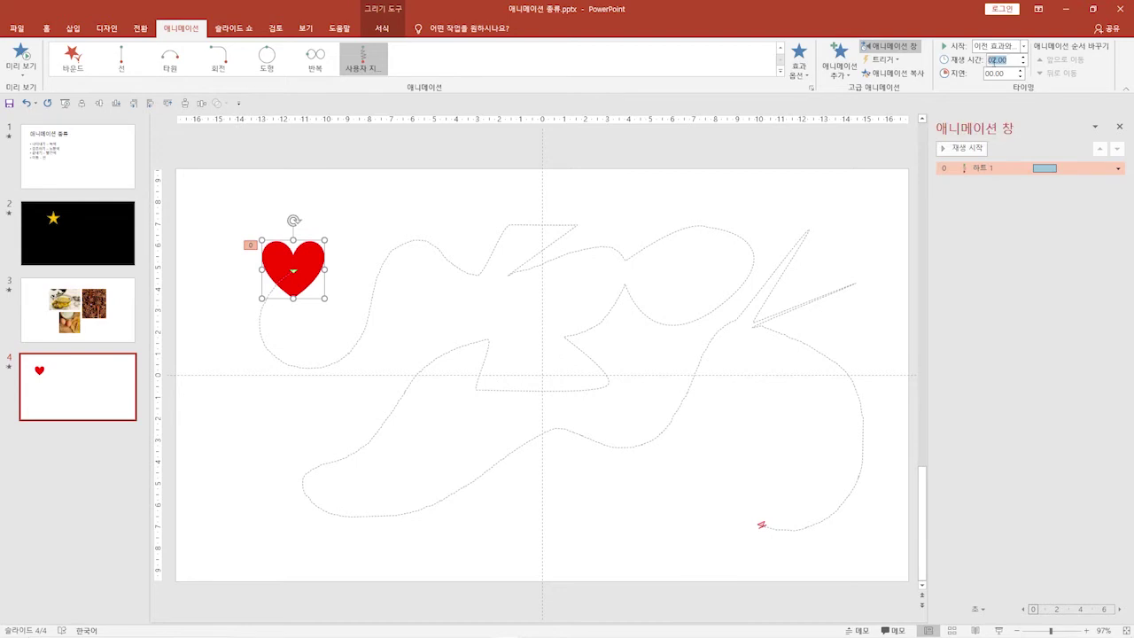
{"action": "type", "text": "5"}
{"action": "key", "text": "Return"}
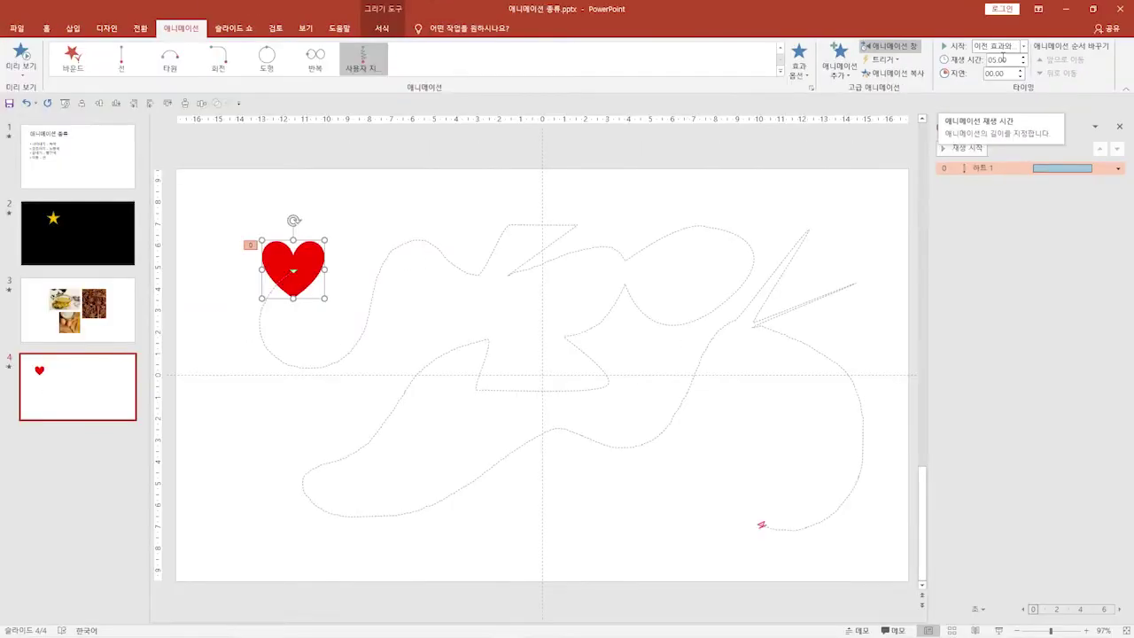
{"action": "left_click", "coordinate": [1017, 223]}
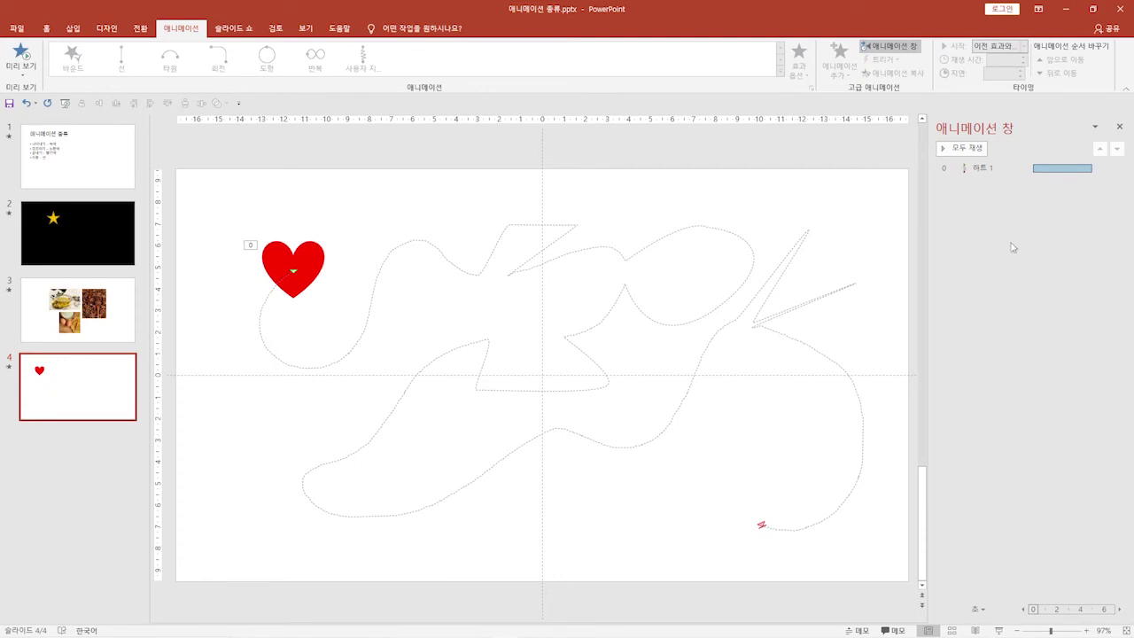
{"action": "left_click", "coordinate": [956, 151]}
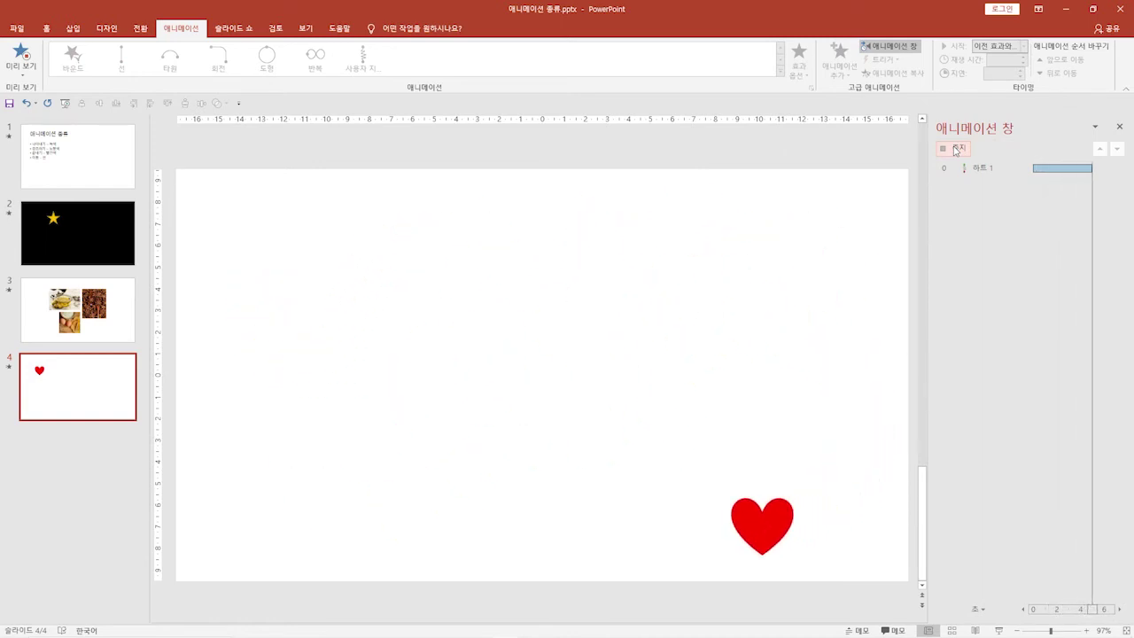
Replay all animations on slide 4
{"action": "left_click", "coordinate": [956, 151]}
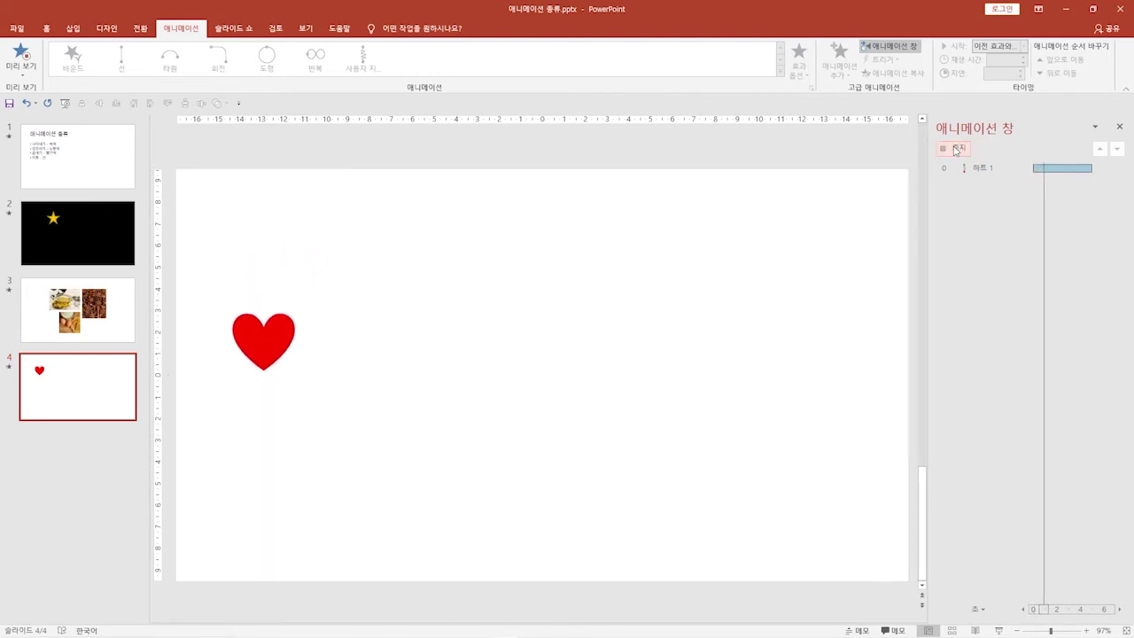
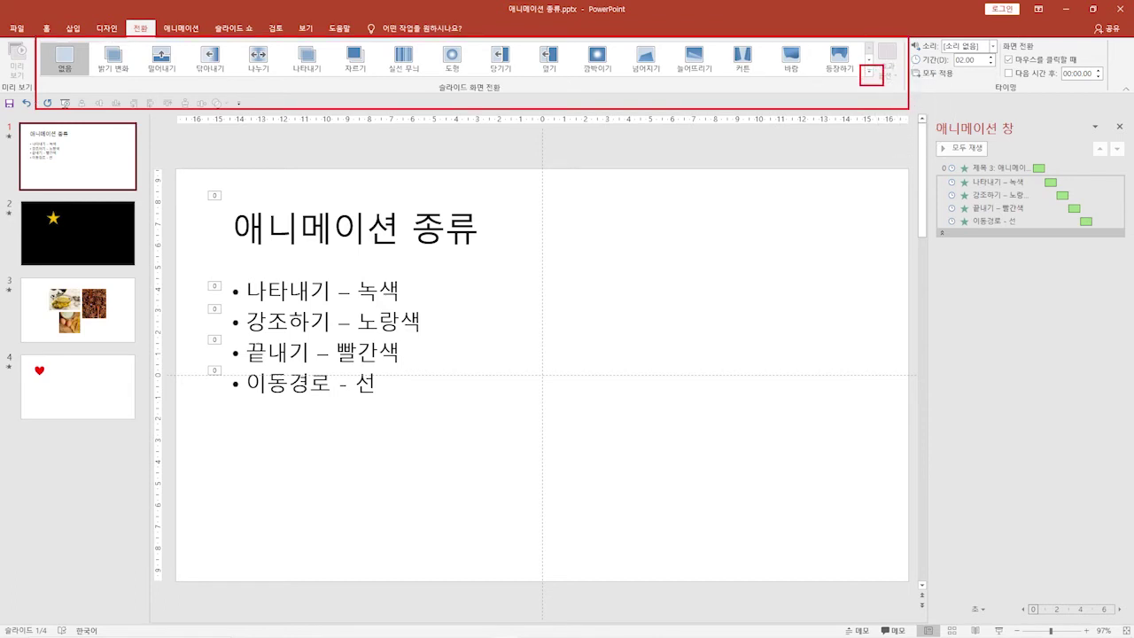
Apply the 나누기 transition to slide 1, try the 가로 안쪽으로 effect option and switch it to 세로 안쪽으로
{"action": "left_click", "coordinate": [869, 71]}
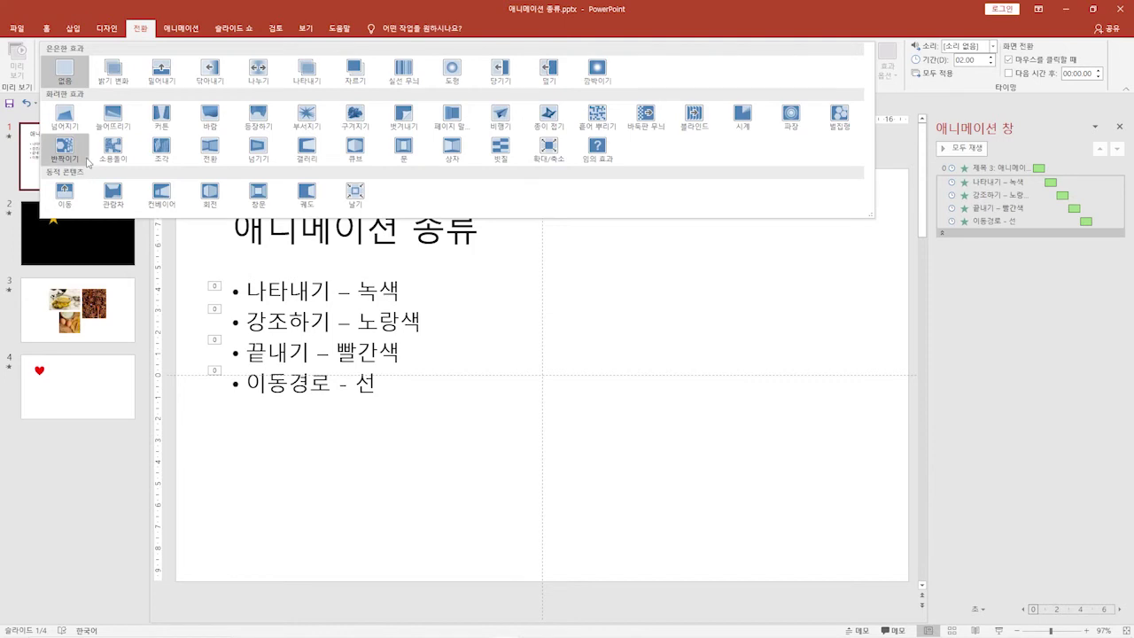
{"action": "left_click", "coordinate": [258, 69]}
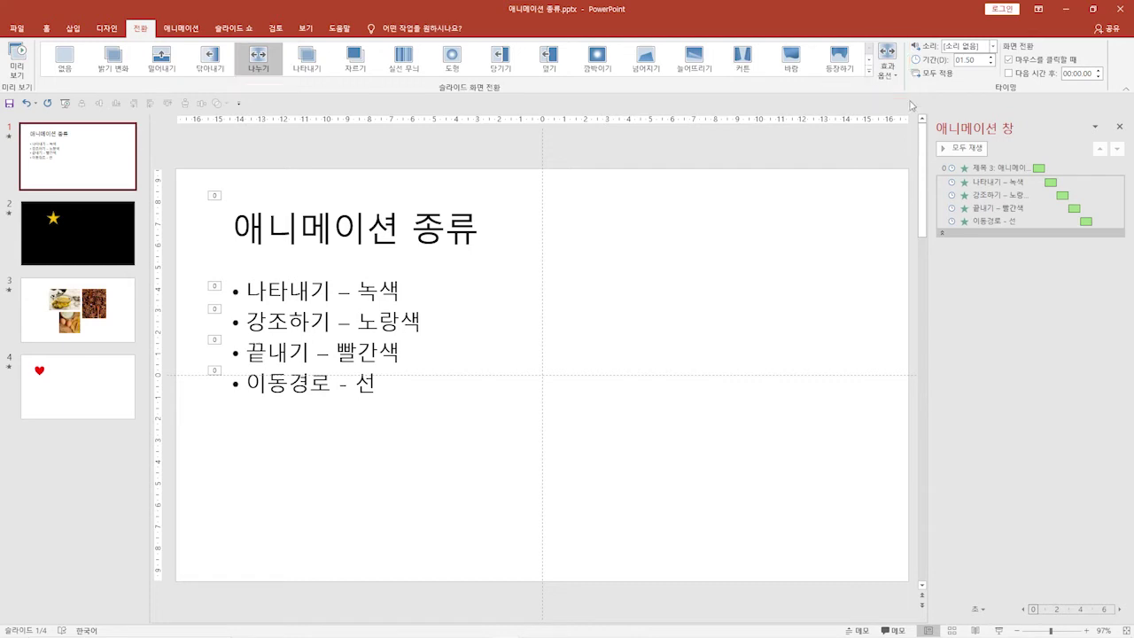
{"action": "left_click", "coordinate": [891, 75]}
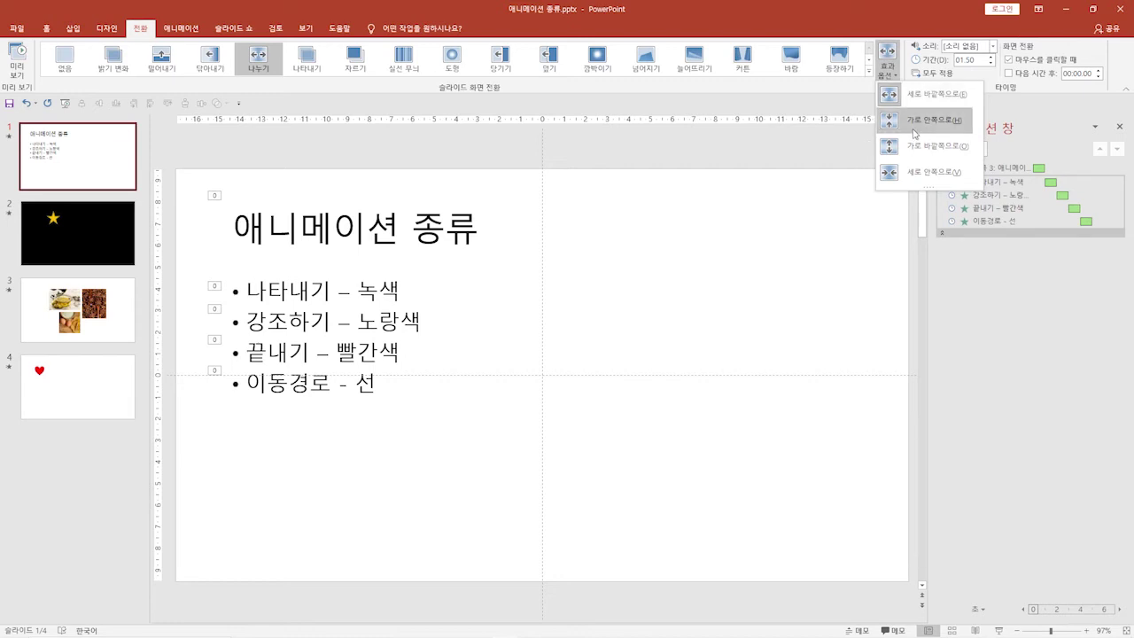
{"action": "left_click", "coordinate": [914, 129]}
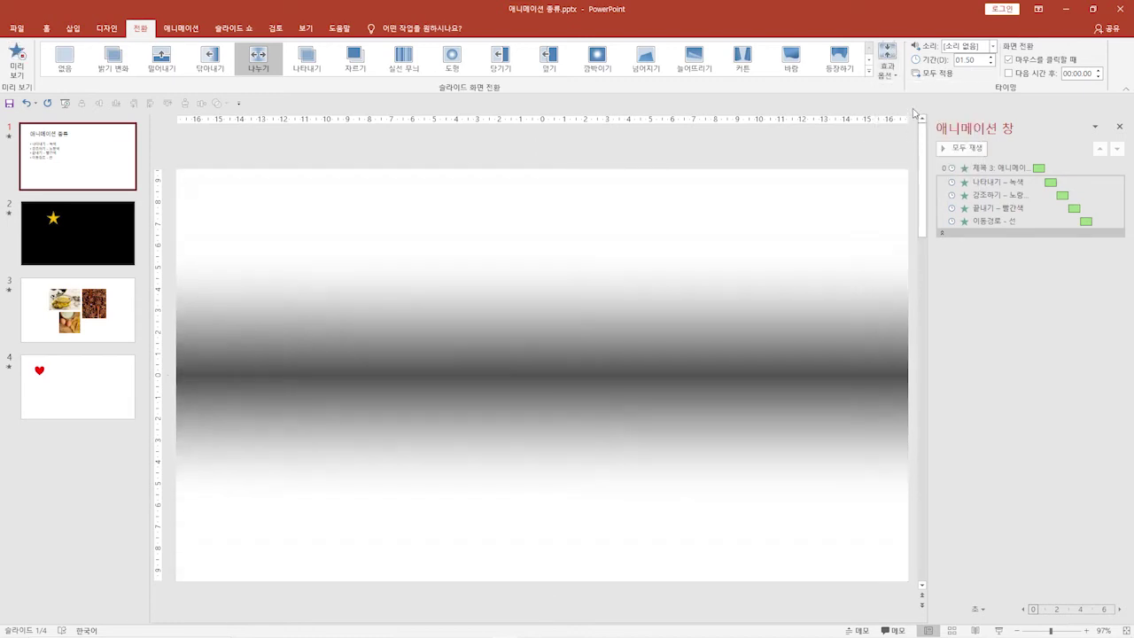
{"action": "left_click", "coordinate": [894, 75]}
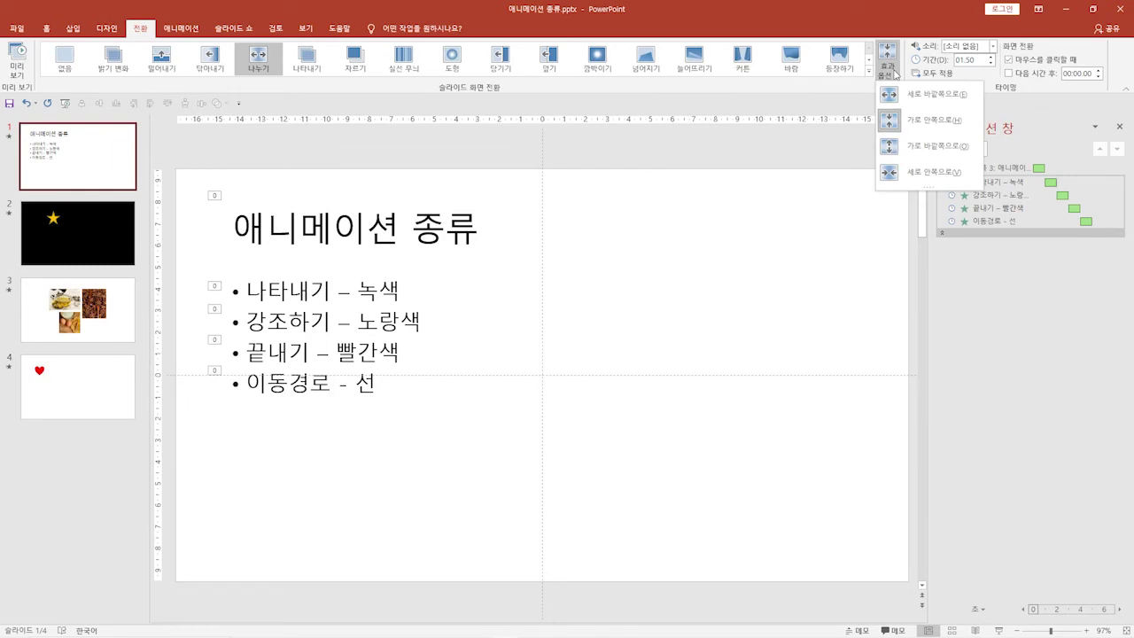
{"action": "left_click", "coordinate": [927, 169]}
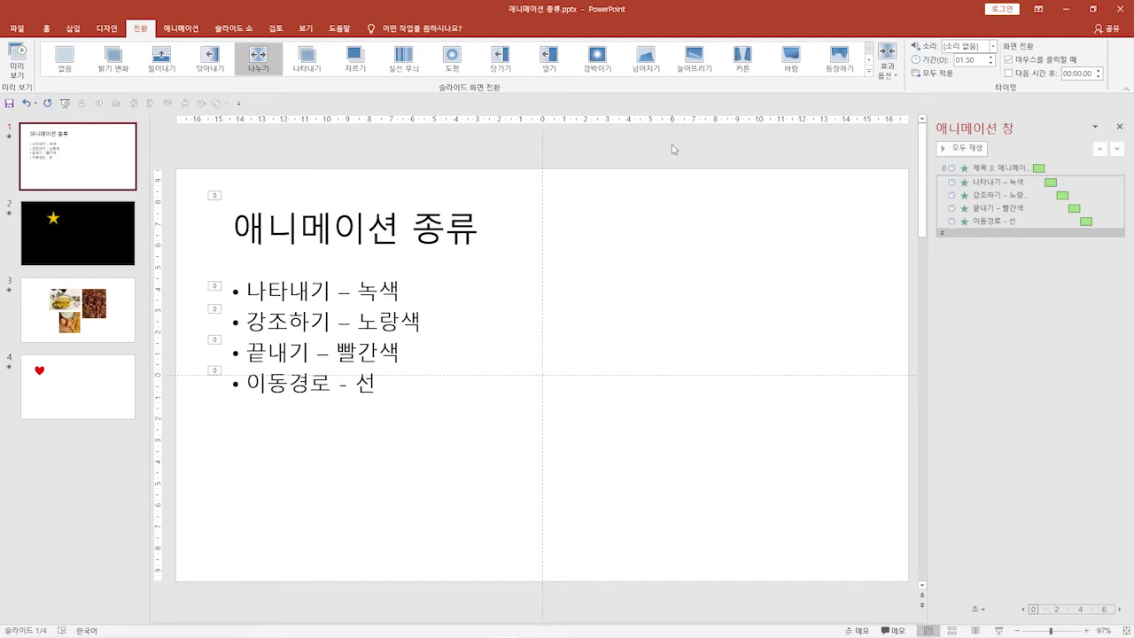
Run the slide show from the beginning through the heart animation on slide 4, and exit it
{"action": "mouse_move", "coordinate": [612, 189]}
{"action": "left_mouse_down"}
{"action": "mouse_move", "coordinate": [579, 187]}
{"action": "mouse_move", "coordinate": [580, 235]}
{"action": "mouse_move", "coordinate": [631, 191]}
{"action": "mouse_move", "coordinate": [621, 211]}
{"action": "mouse_move", "coordinate": [649, 230]}
{"action": "mouse_move", "coordinate": [618, 225]}
{"action": "left_mouse_up"}
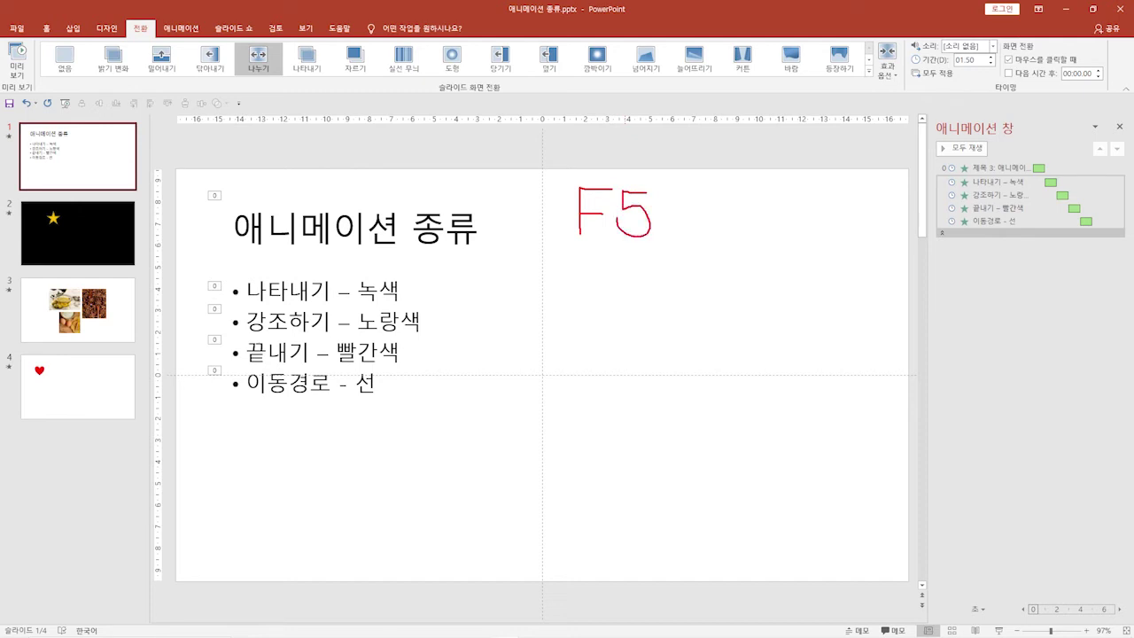
{"action": "key", "text": "Escape"}
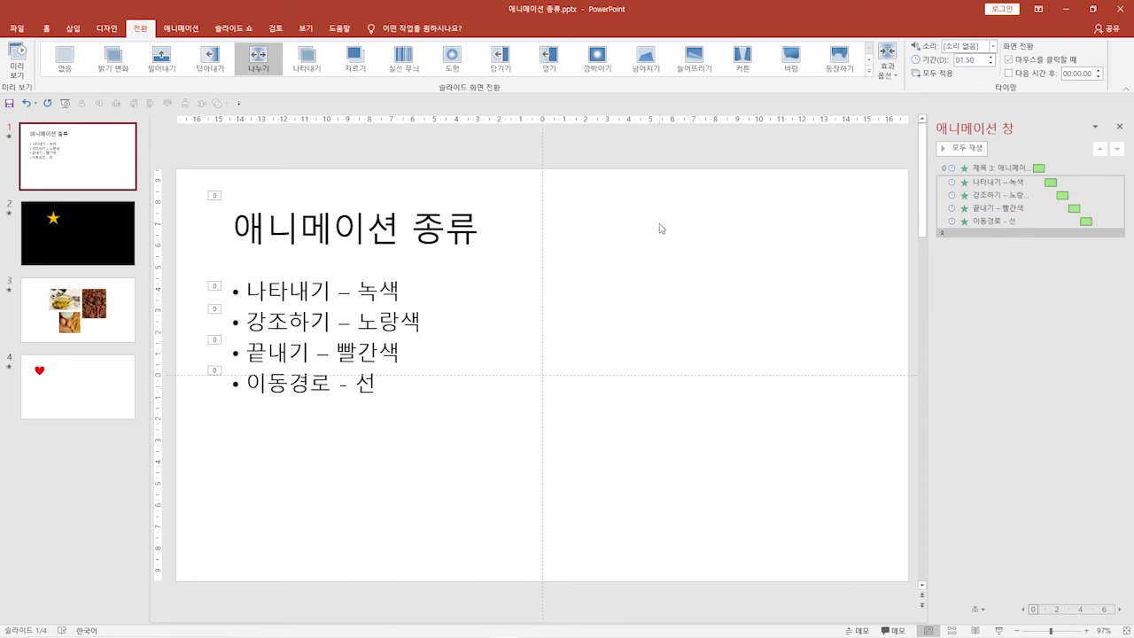
{"action": "key", "text": "F5"}
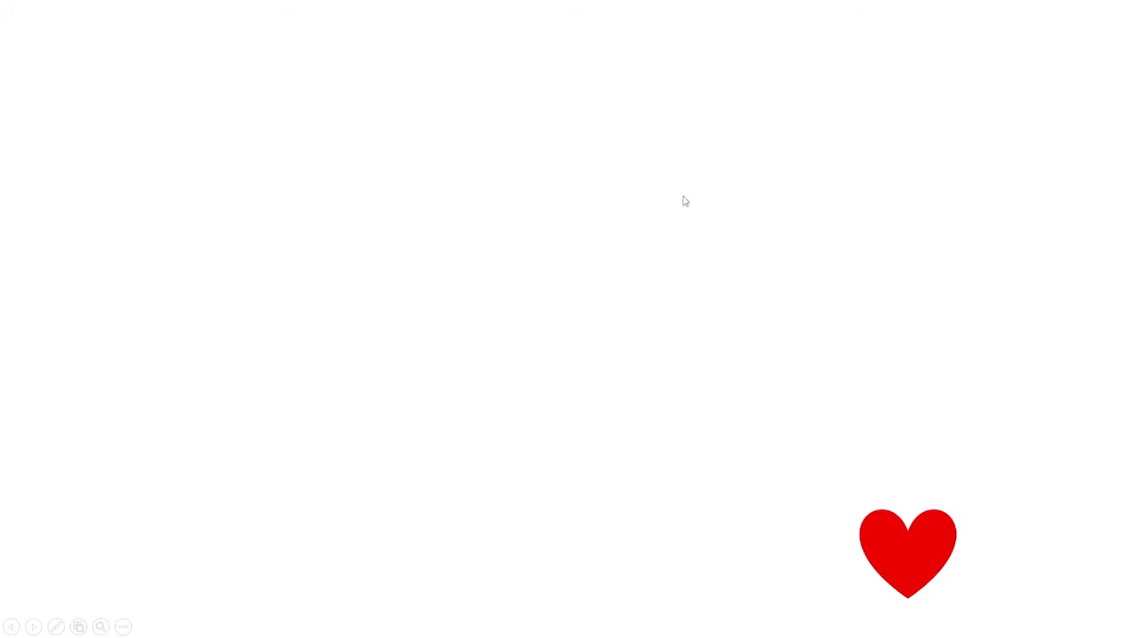
{"action": "key", "text": "Escape"}
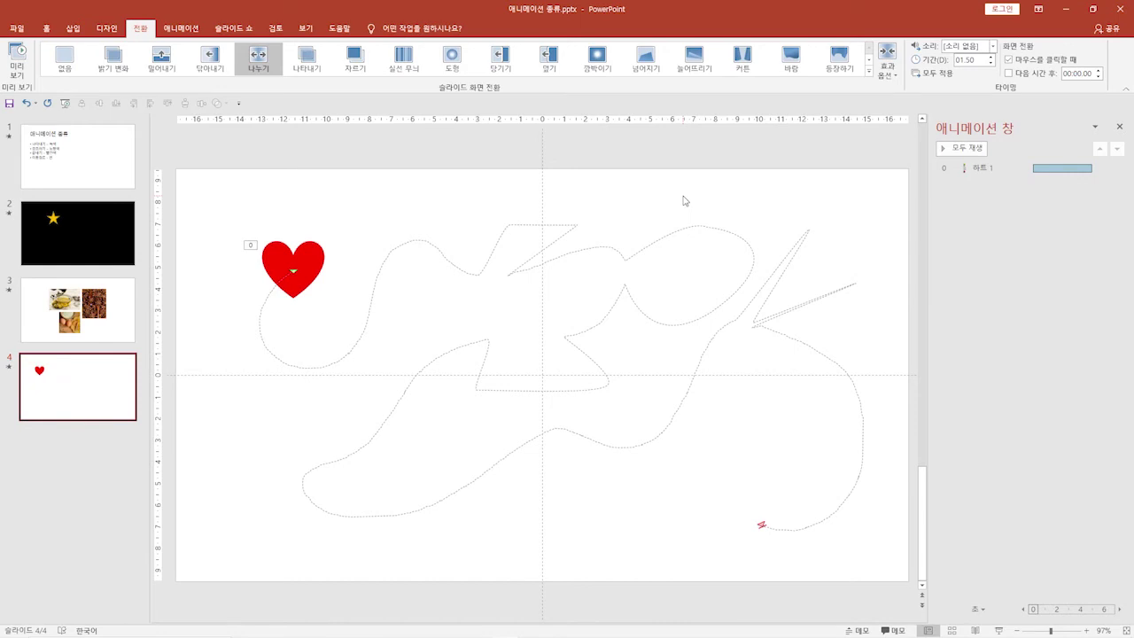
Change slide 1's transition to 페이지 말아 넘기기 from the 화려한 효과 group
{"action": "left_click", "coordinate": [91, 143]}
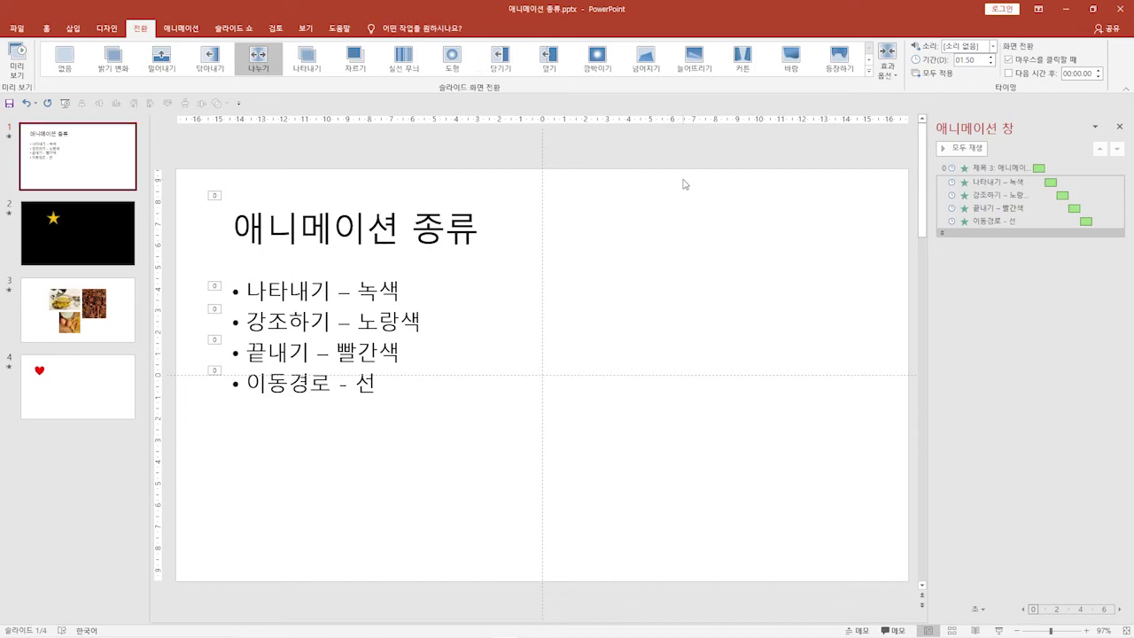
{"action": "left_click", "coordinate": [870, 73]}
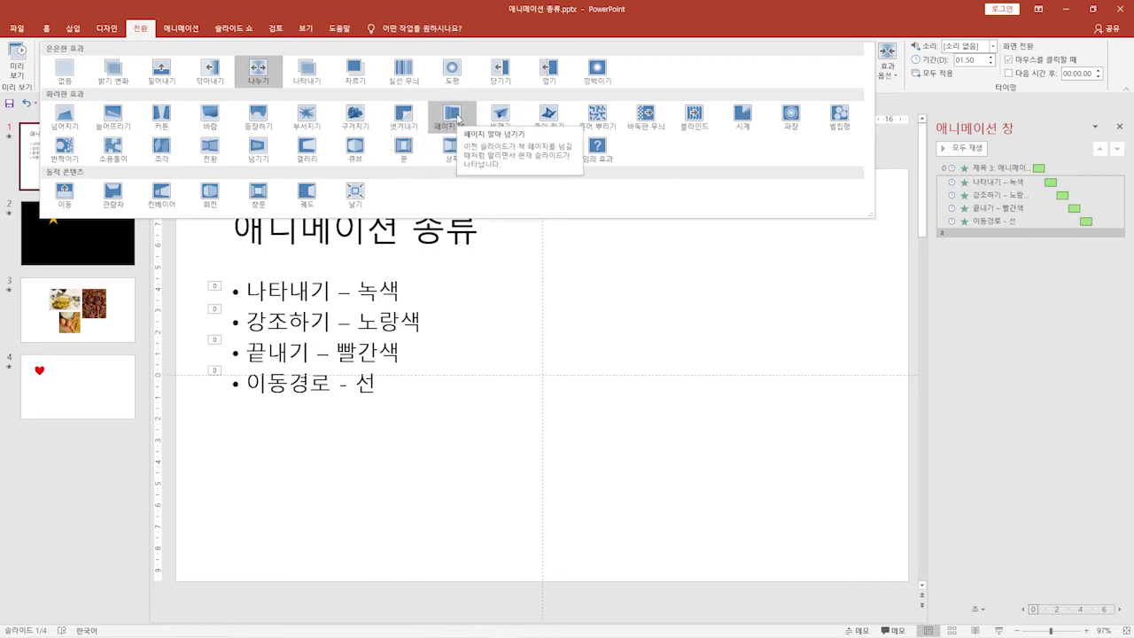
{"action": "left_click", "coordinate": [452, 115]}
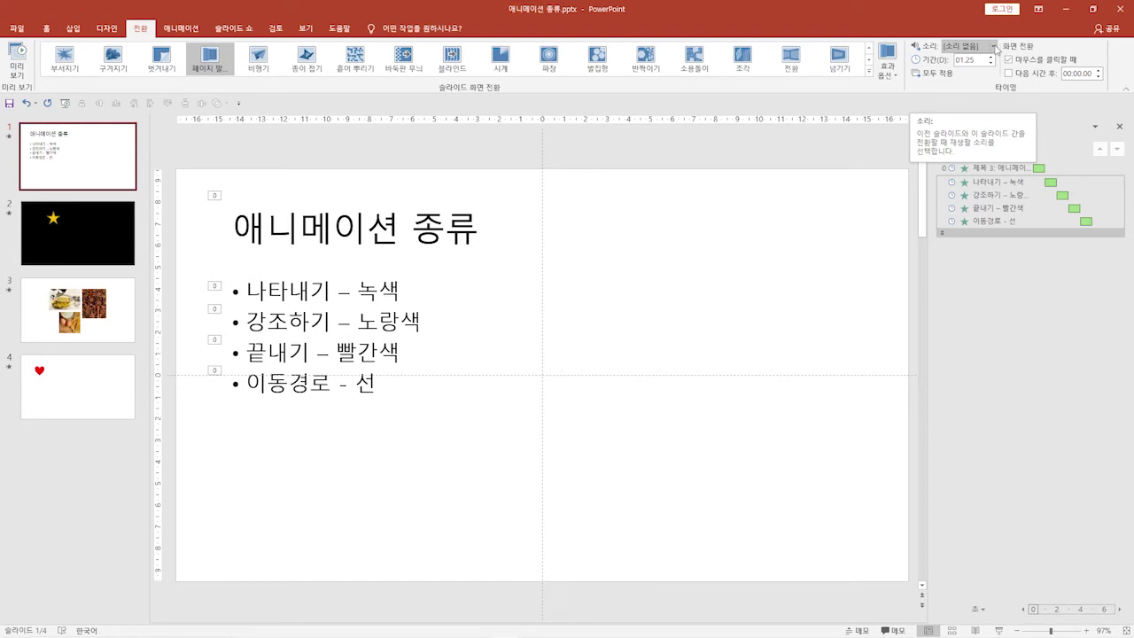
Try the 금전 등록기 and 미풍 transition sounds on slide 1, and choose 요술봉 as its sound
{"action": "left_click", "coordinate": [993, 47]}
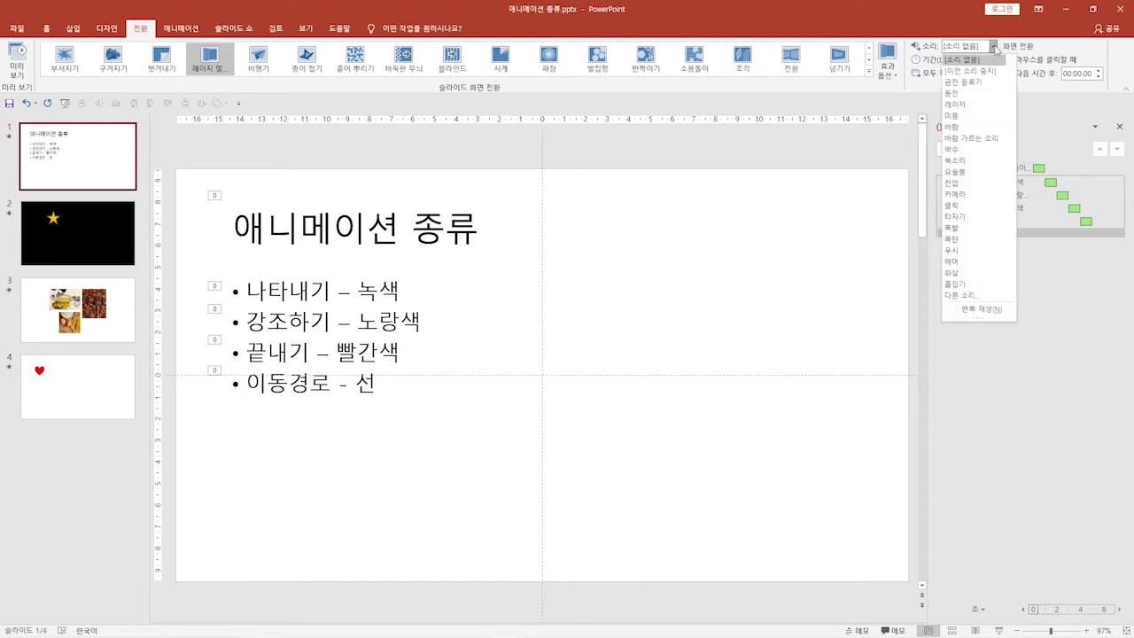
{"action": "left_click", "coordinate": [970, 81]}
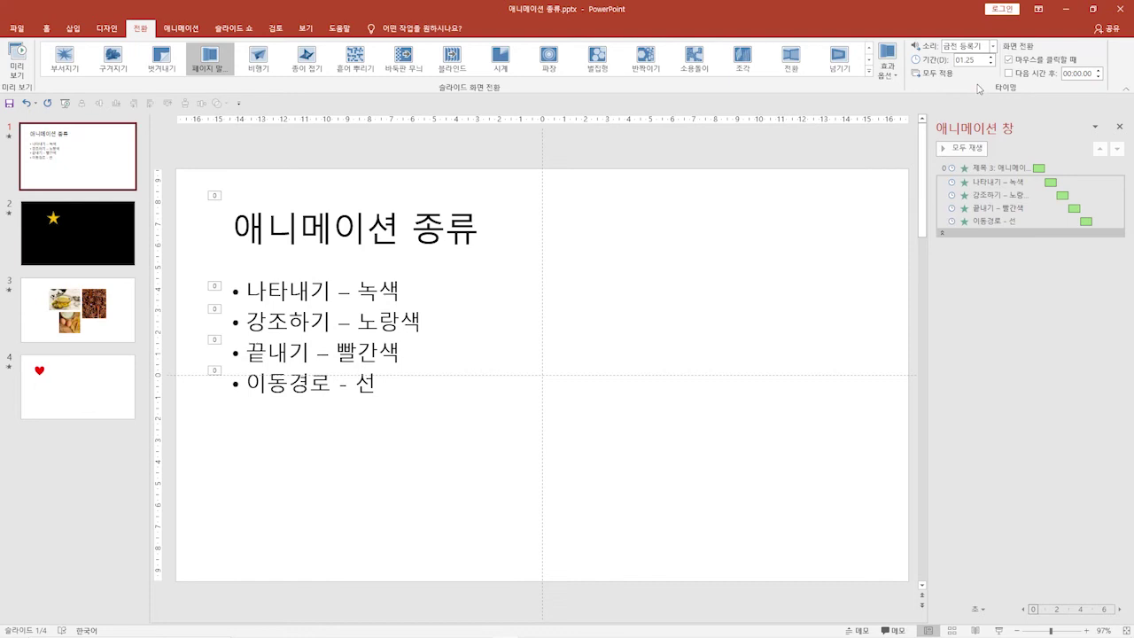
{"action": "left_click", "coordinate": [993, 47]}
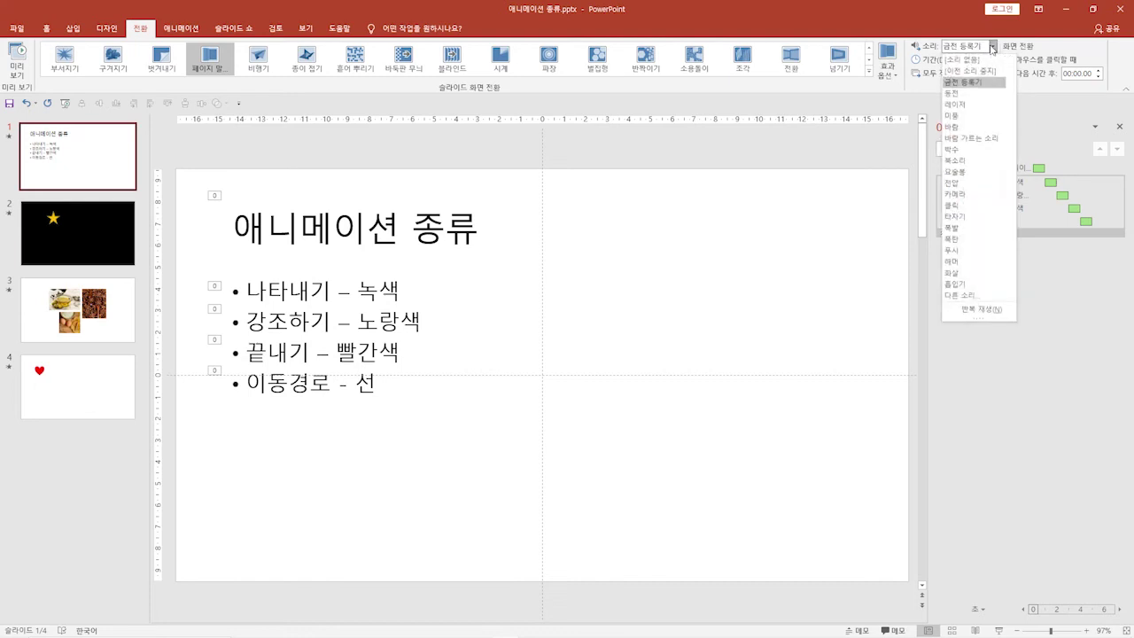
{"action": "left_click", "coordinate": [962, 116]}
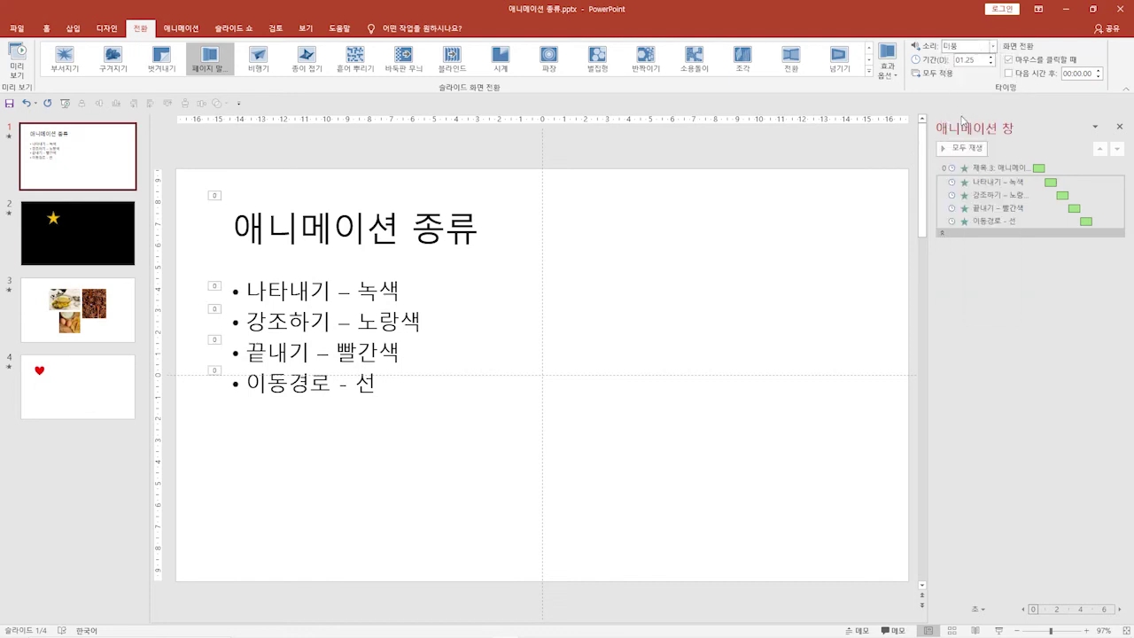
{"action": "left_click", "coordinate": [993, 46]}
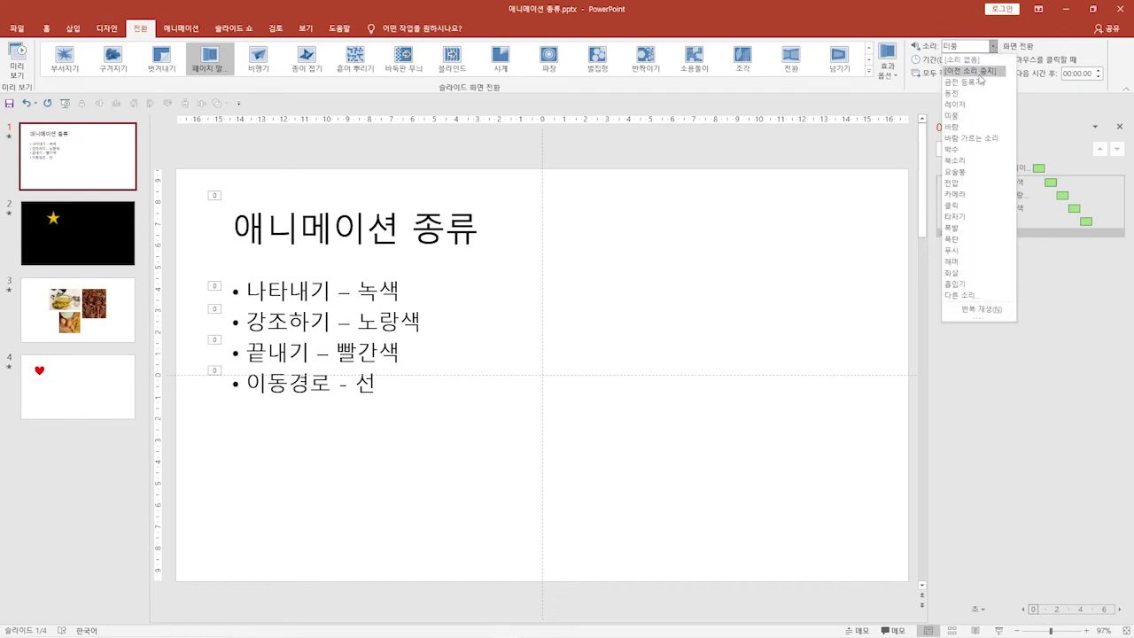
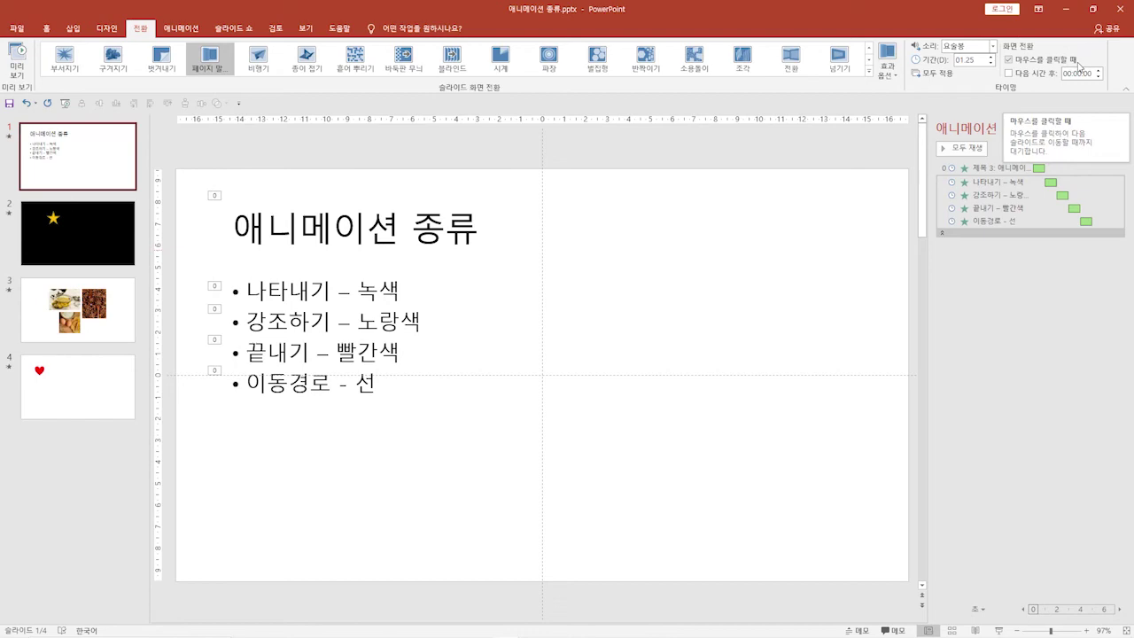
Enable automatic slide advance (다음 시간 후) after 2 seconds and apply the transition settings to all slides
{"action": "left_click", "coordinate": [1021, 77]}
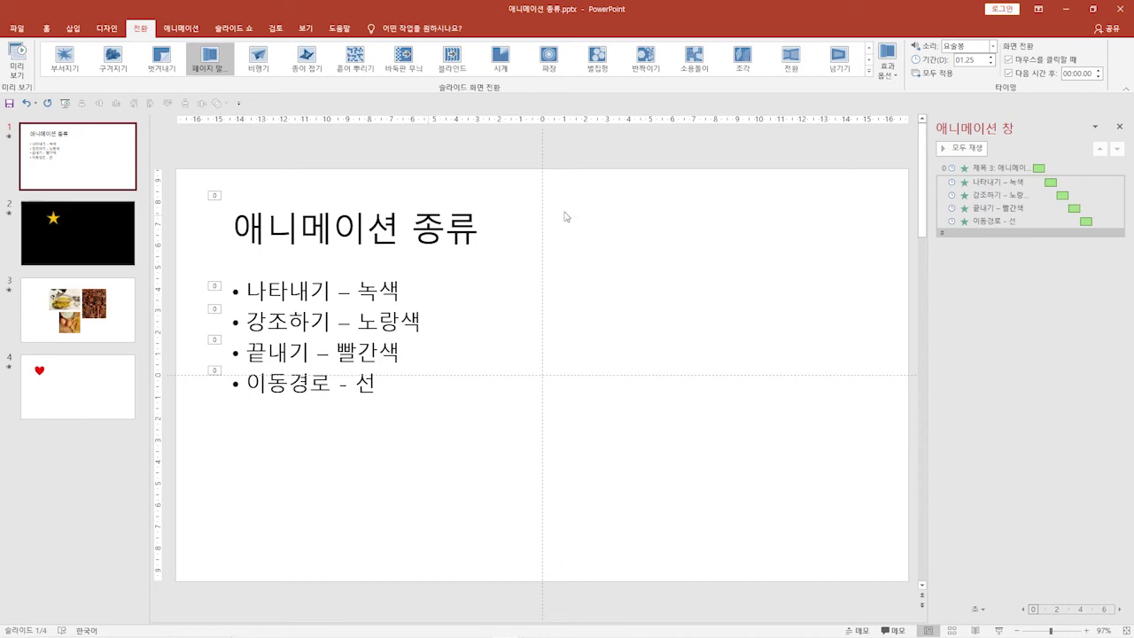
{"action": "double_click", "coordinate": [1078, 73]}
{"action": "type", "text": "2"}
{"action": "key", "text": "Return"}
{"action": "double_click", "coordinate": [1077, 73]}
{"action": "key", "text": "BackSpace"}
{"action": "key", "text": "Return"}
{"action": "left_click", "coordinate": [944, 79]}
Run the slide show from the beginning to its end and exit it
{"action": "key", "text": "F5"}
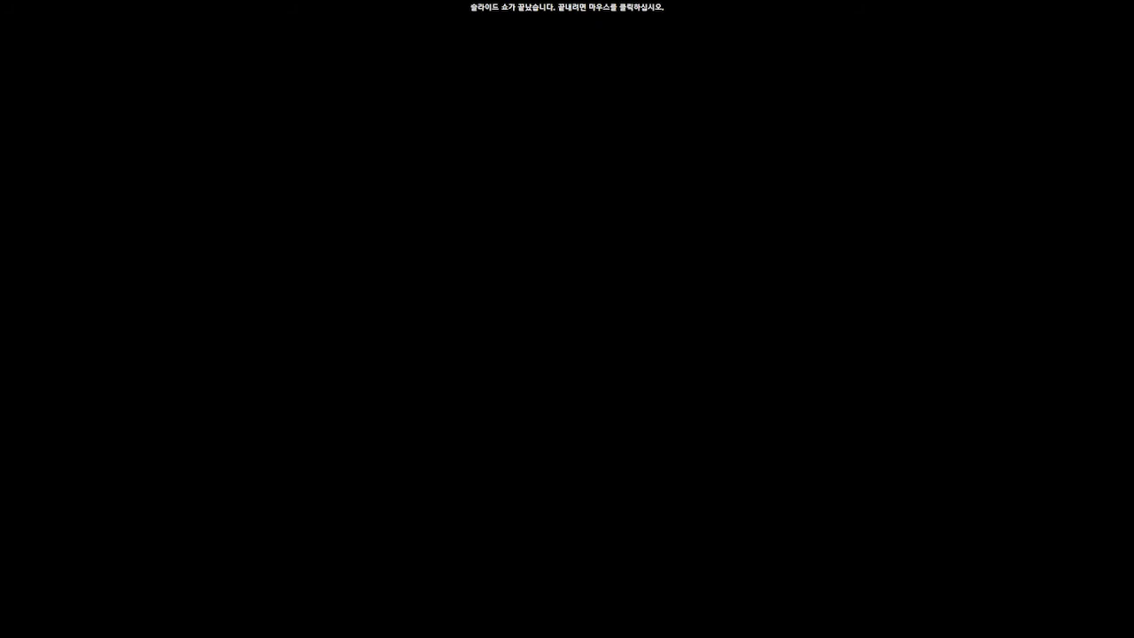
{"action": "left_click", "coordinate": [720, 125]}
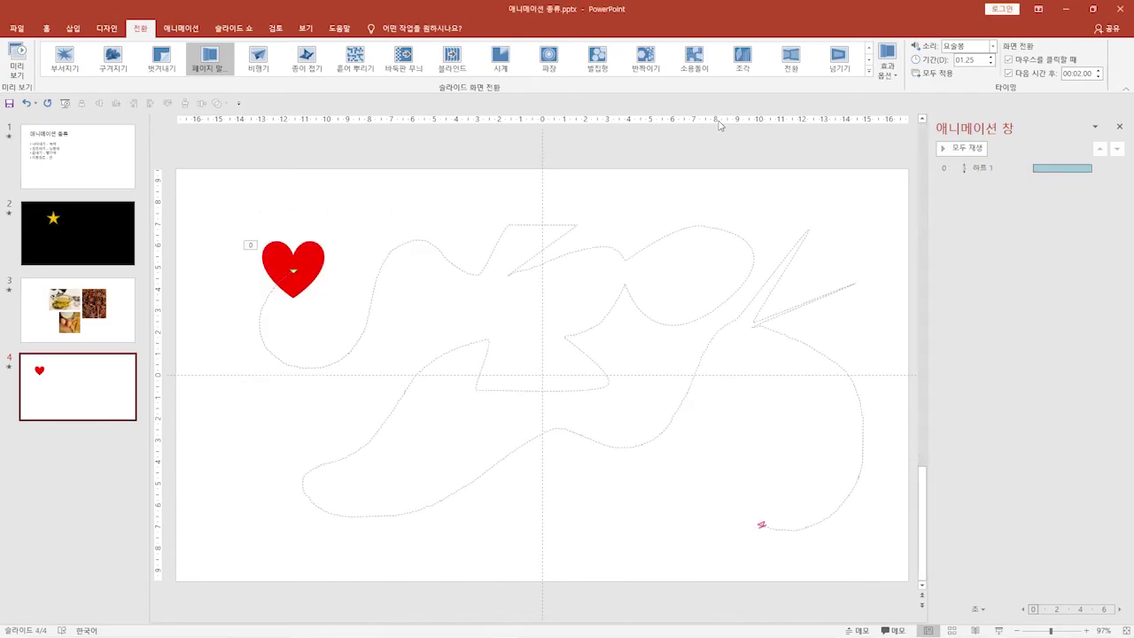
Change slide 1's transition to 창문 from the 동적 콘텐츠 group
{"action": "left_click", "coordinate": [85, 147]}
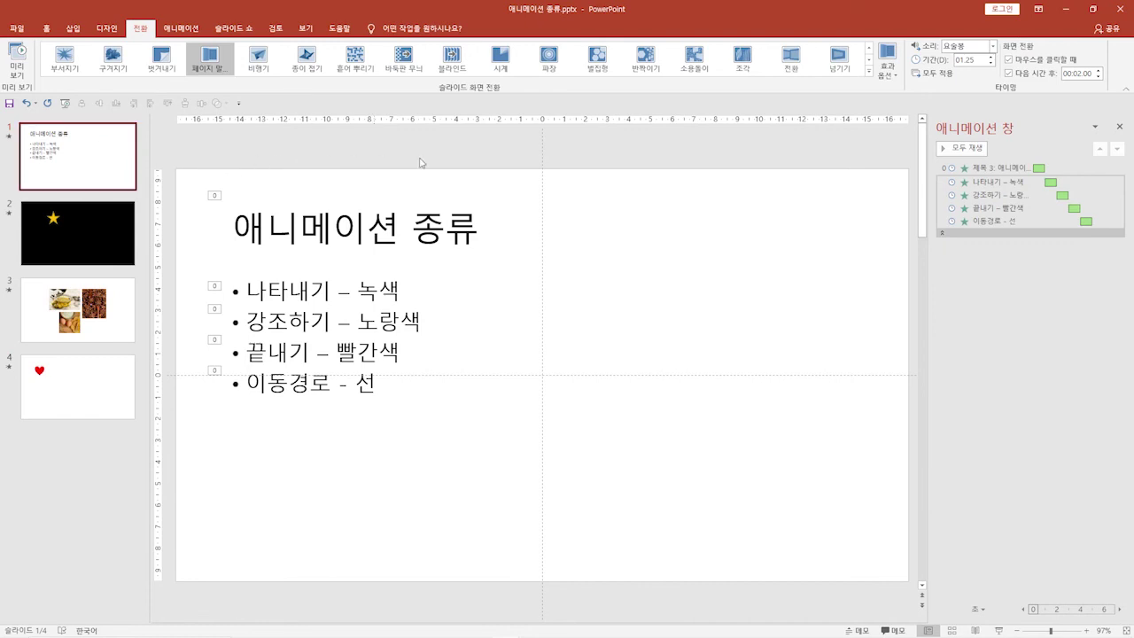
{"action": "left_click", "coordinate": [870, 73]}
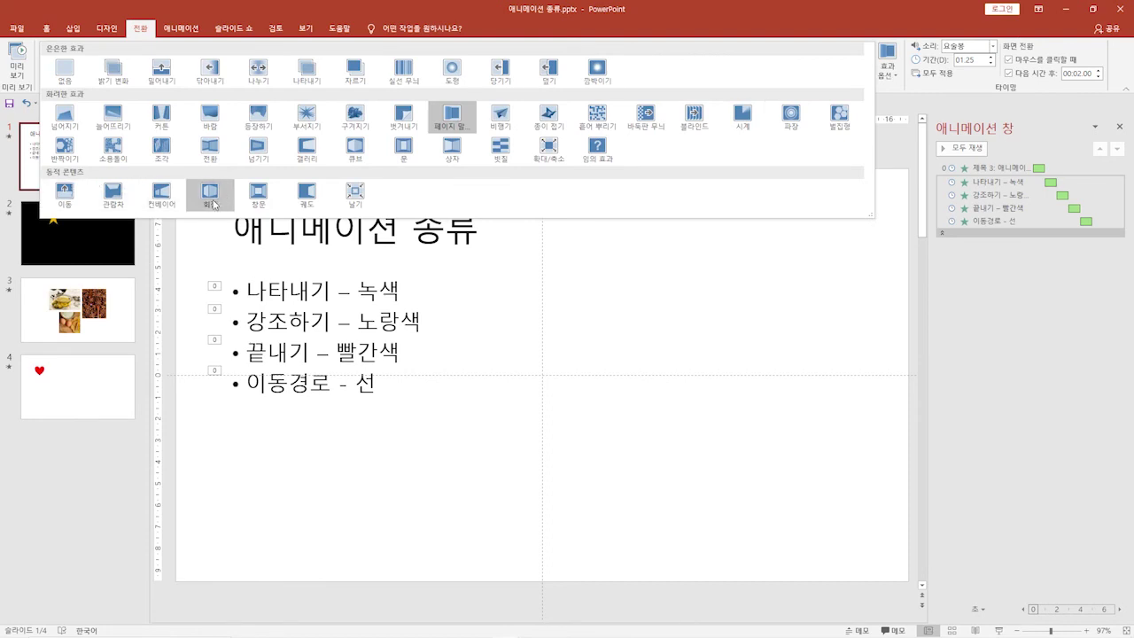
{"action": "left_click", "coordinate": [254, 195]}
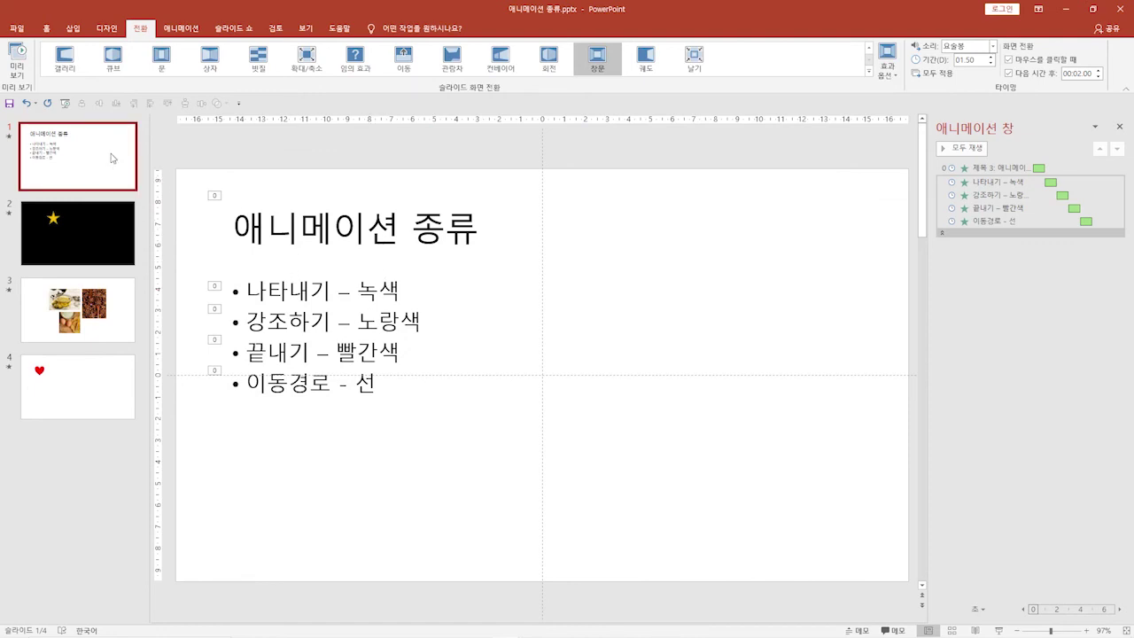
{"action": "left_click", "coordinate": [870, 70]}
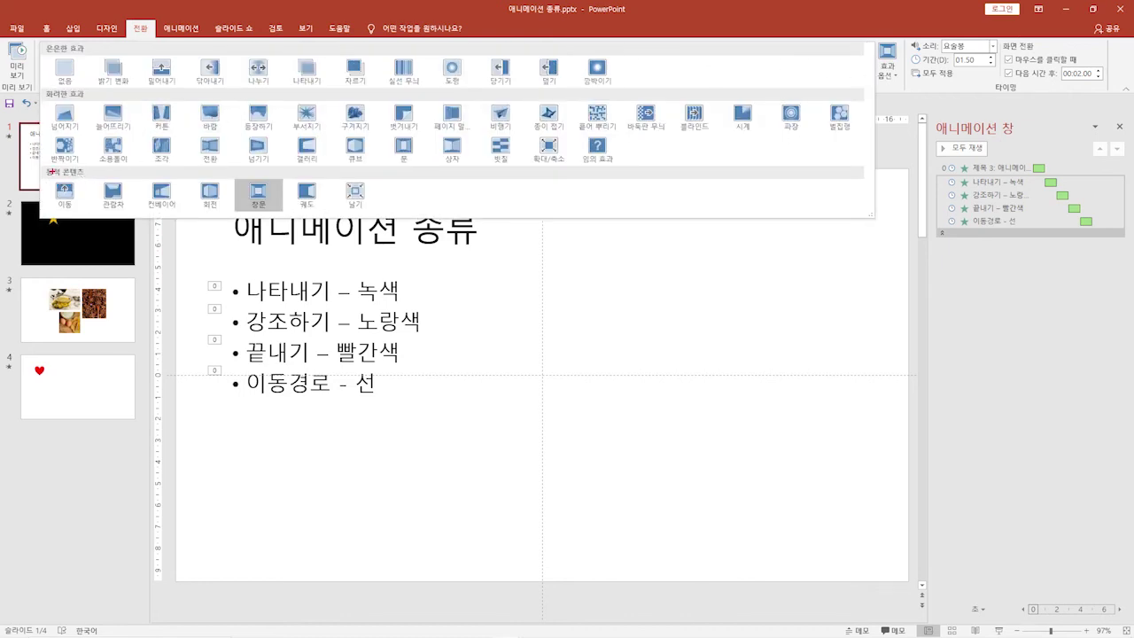
{"action": "mouse_move", "coordinate": [44, 164]}
{"action": "left_mouse_down"}
{"action": "mouse_move", "coordinate": [178, 223]}
{"action": "mouse_move", "coordinate": [269, 232]}
{"action": "left_mouse_up"}
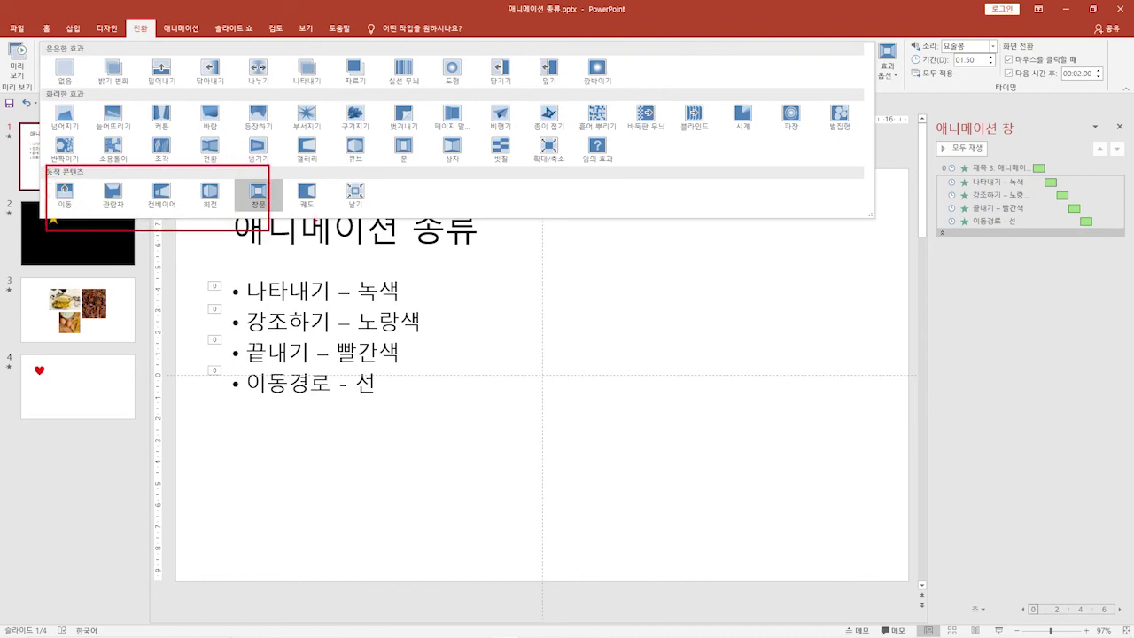
{"action": "mouse_move", "coordinate": [276, 197]}
{"action": "left_mouse_down"}
{"action": "mouse_move", "coordinate": [271, 207]}
{"action": "mouse_move", "coordinate": [241, 194]}
{"action": "mouse_move", "coordinate": [269, 181]}
{"action": "left_mouse_up"}
{"action": "left_click", "coordinate": [271, 198]}
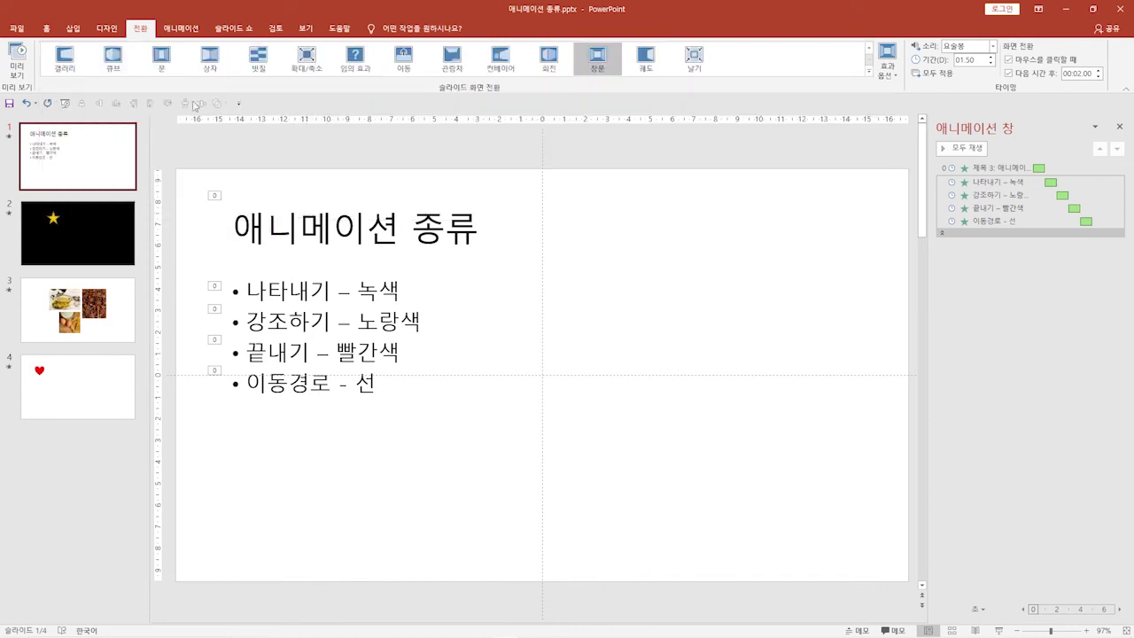
Choose the 창문 transition for slide 1 again and apply it to all slides
{"action": "left_click", "coordinate": [869, 73]}
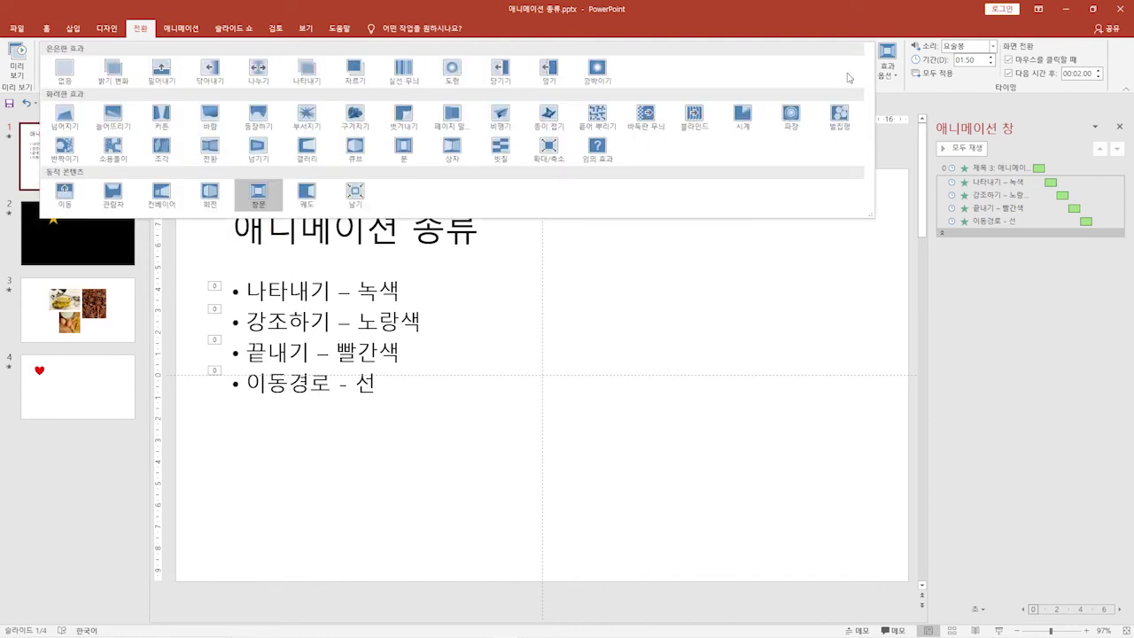
{"action": "left_click", "coordinate": [263, 195]}
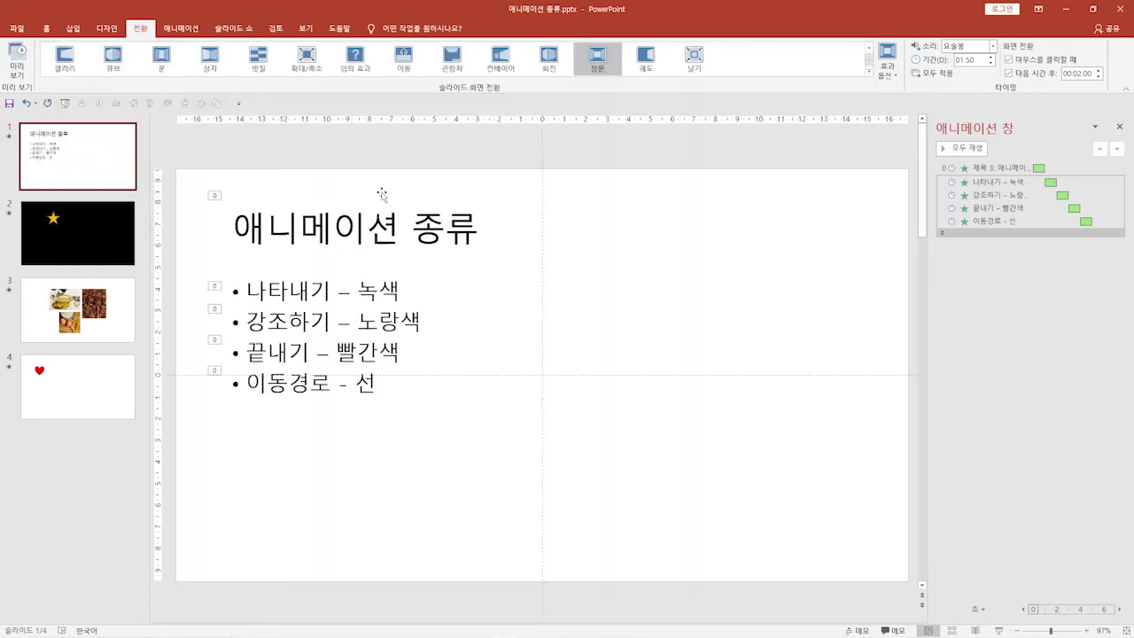
{"action": "left_click", "coordinate": [943, 75]}
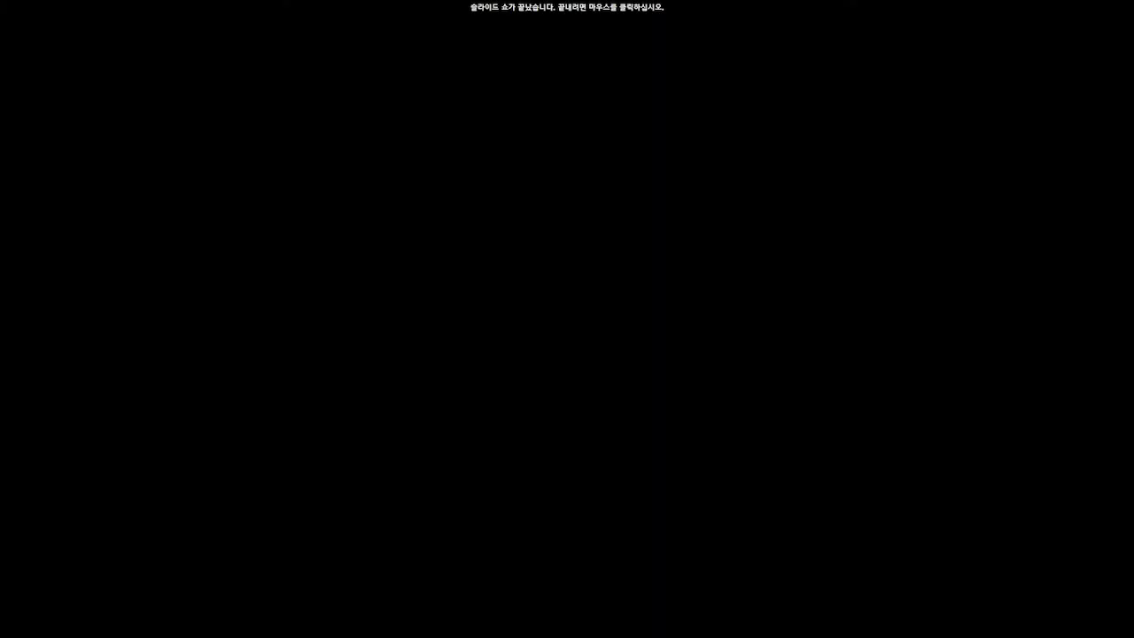
Exit the slide show from its end screen and return to slide 1
{"action": "left_click", "coordinate": [944, 78]}
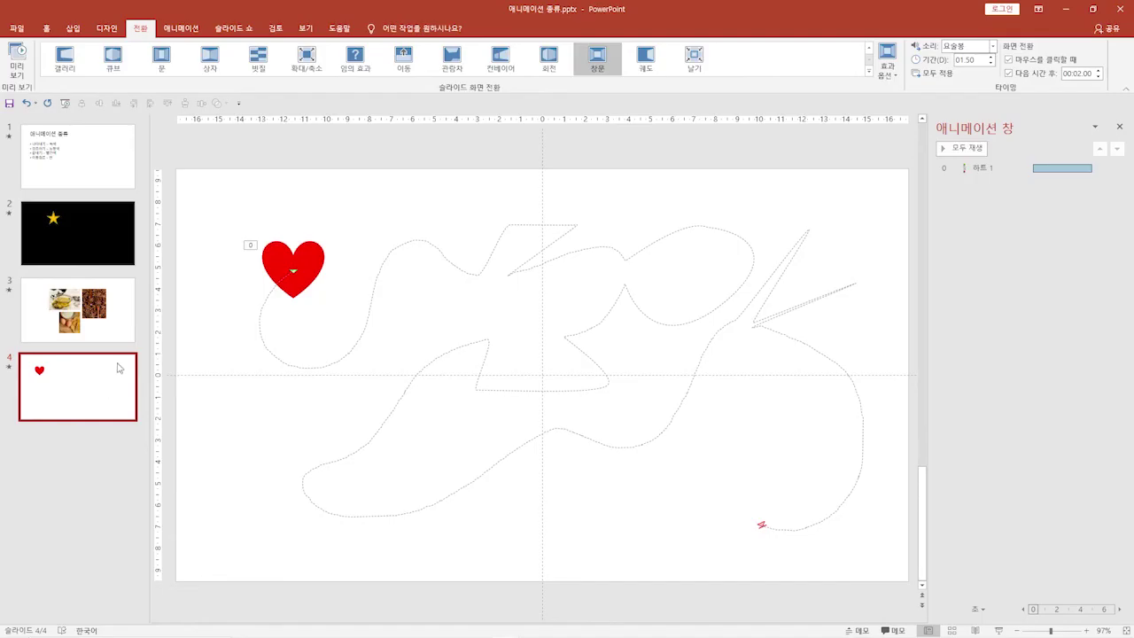
{"action": "left_click", "coordinate": [99, 169]}
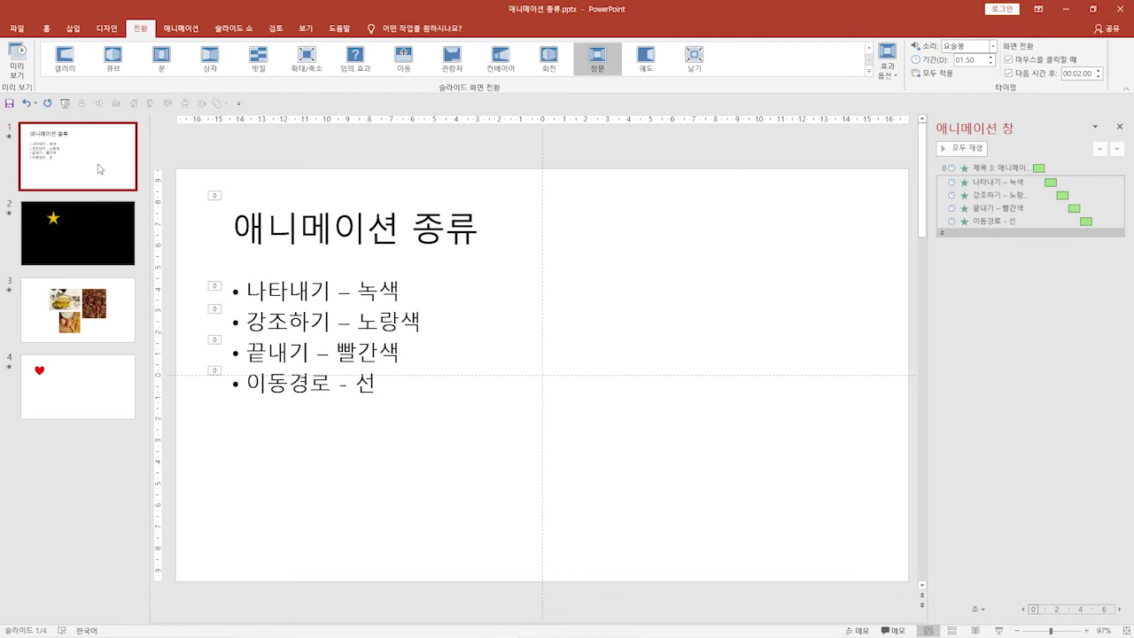
{"action": "left_click", "coordinate": [232, 28]}
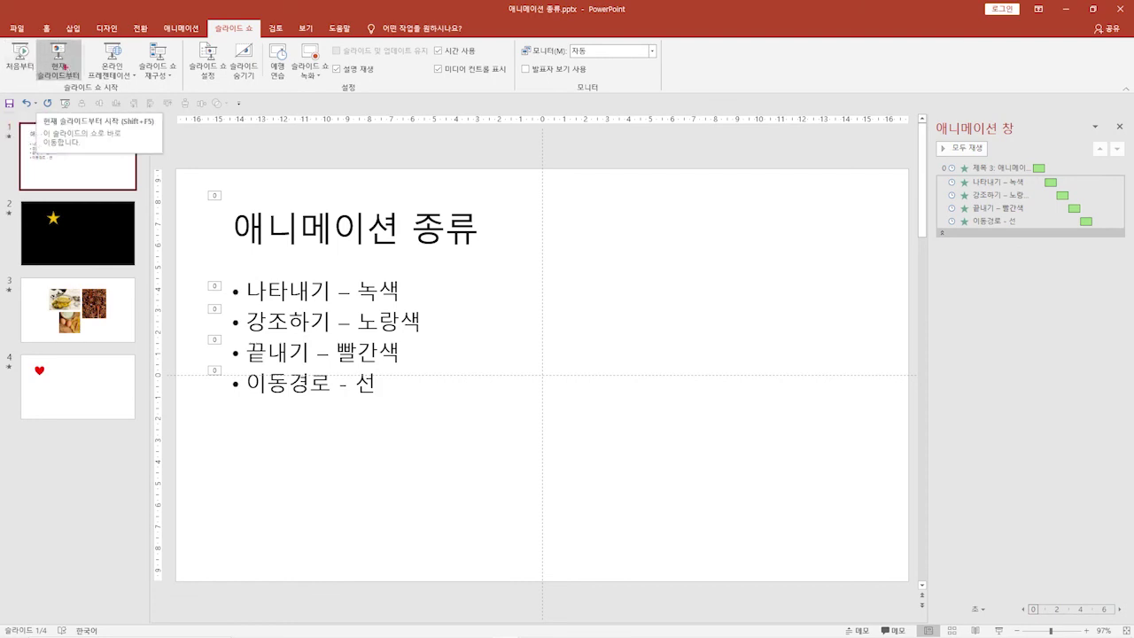
{"action": "mouse_move", "coordinate": [250, 126]}
{"action": "left_mouse_down"}
{"action": "mouse_move", "coordinate": [266, 131]}
{"action": "mouse_move", "coordinate": [242, 162]}
{"action": "mouse_move", "coordinate": [292, 136]}
{"action": "mouse_move", "coordinate": [290, 156]}
{"action": "mouse_move", "coordinate": [270, 163]}
{"action": "left_mouse_up"}
{"action": "mouse_move", "coordinate": [44, 69]}
{"action": "left_mouse_down"}
{"action": "mouse_move", "coordinate": [14, 74]}
{"action": "mouse_move", "coordinate": [20, 44]}
{"action": "mouse_move", "coordinate": [73, 75]}
{"action": "mouse_move", "coordinate": [57, 69]}
{"action": "mouse_move", "coordinate": [78, 43]}
{"action": "mouse_move", "coordinate": [77, 71]}
{"action": "left_mouse_up"}
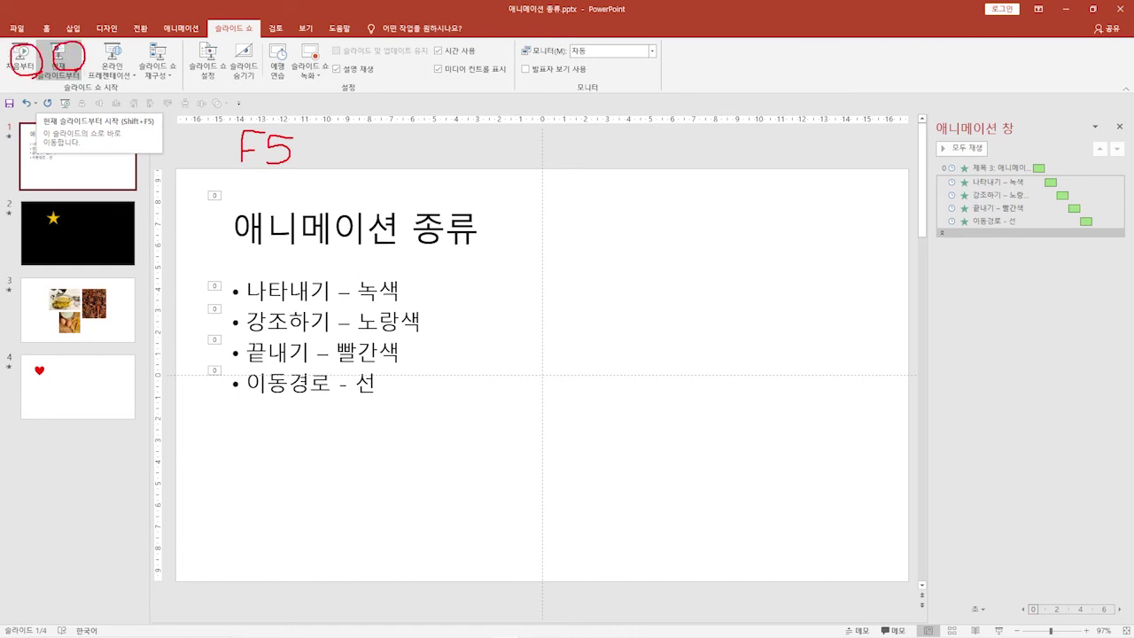
{"action": "mouse_move", "coordinate": [358, 129]}
{"action": "left_mouse_down"}
{"action": "mouse_move", "coordinate": [342, 156]}
{"action": "mouse_move", "coordinate": [364, 125]}
{"action": "mouse_move", "coordinate": [367, 155]}
{"action": "mouse_move", "coordinate": [398, 131]}
{"action": "mouse_move", "coordinate": [390, 153]}
{"action": "mouse_move", "coordinate": [395, 145]}
{"action": "mouse_move", "coordinate": [416, 162]}
{"action": "mouse_move", "coordinate": [411, 147]}
{"action": "mouse_move", "coordinate": [452, 147]}
{"action": "mouse_move", "coordinate": [445, 163]}
{"action": "mouse_move", "coordinate": [482, 127]}
{"action": "mouse_move", "coordinate": [460, 161]}
{"action": "mouse_move", "coordinate": [493, 145]}
{"action": "mouse_move", "coordinate": [486, 166]}
{"action": "mouse_move", "coordinate": [471, 162]}
{"action": "left_mouse_up"}
{"action": "key", "text": "Escape"}
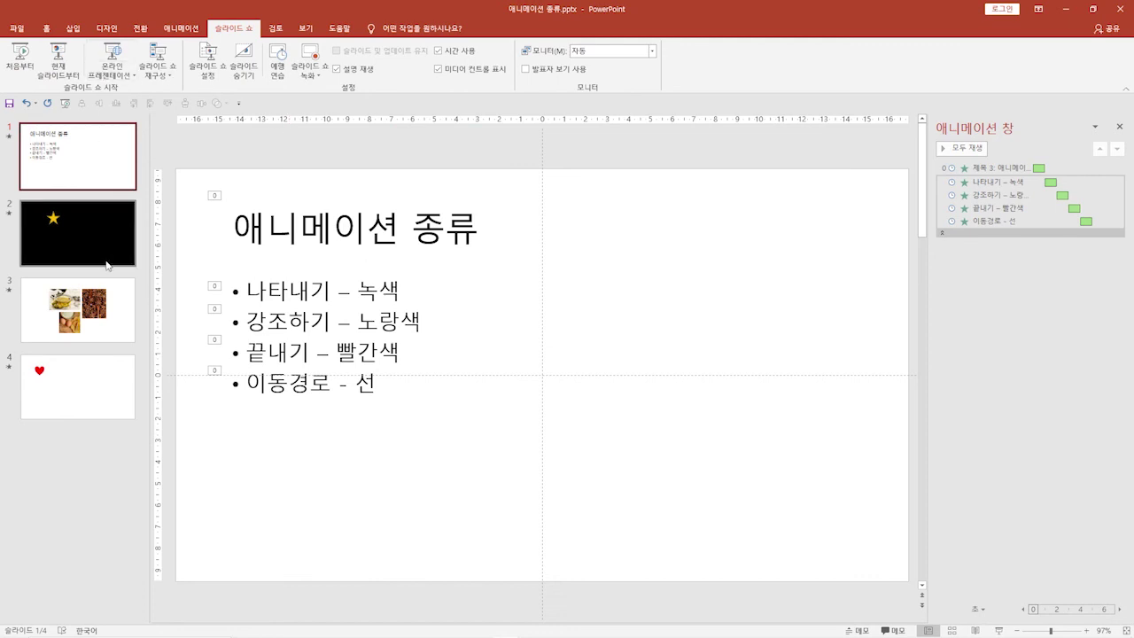
Select slide 3, run the slide show from the first slide, and exit it partway through slide 1
{"action": "left_click", "coordinate": [71, 319]}
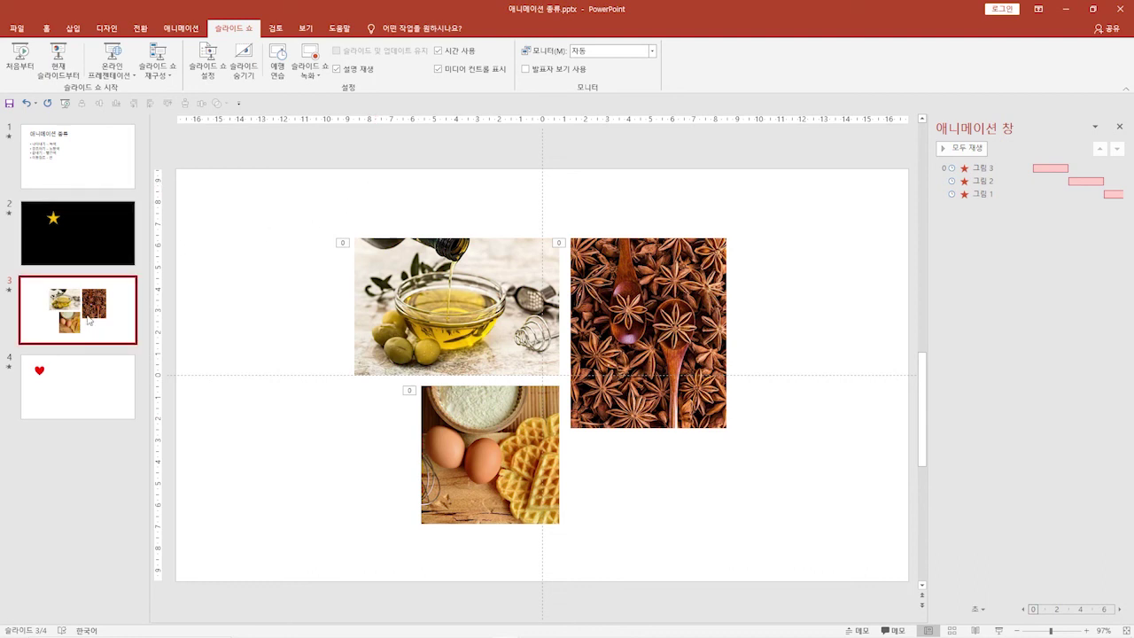
{"action": "left_click", "coordinate": [21, 68]}
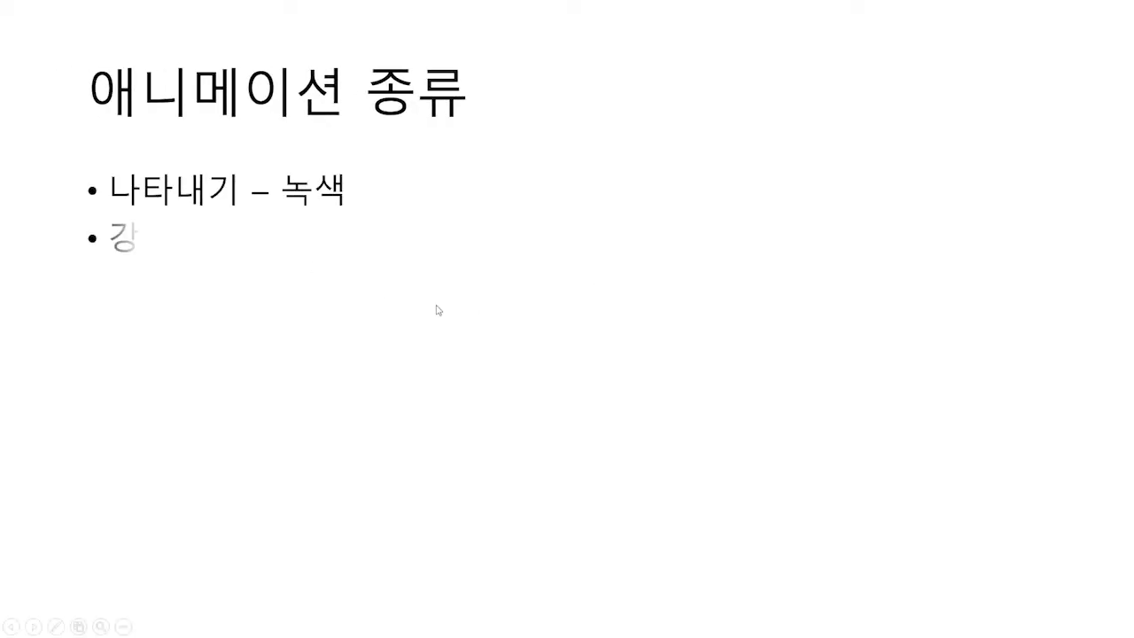
{"action": "key", "text": "Escape"}
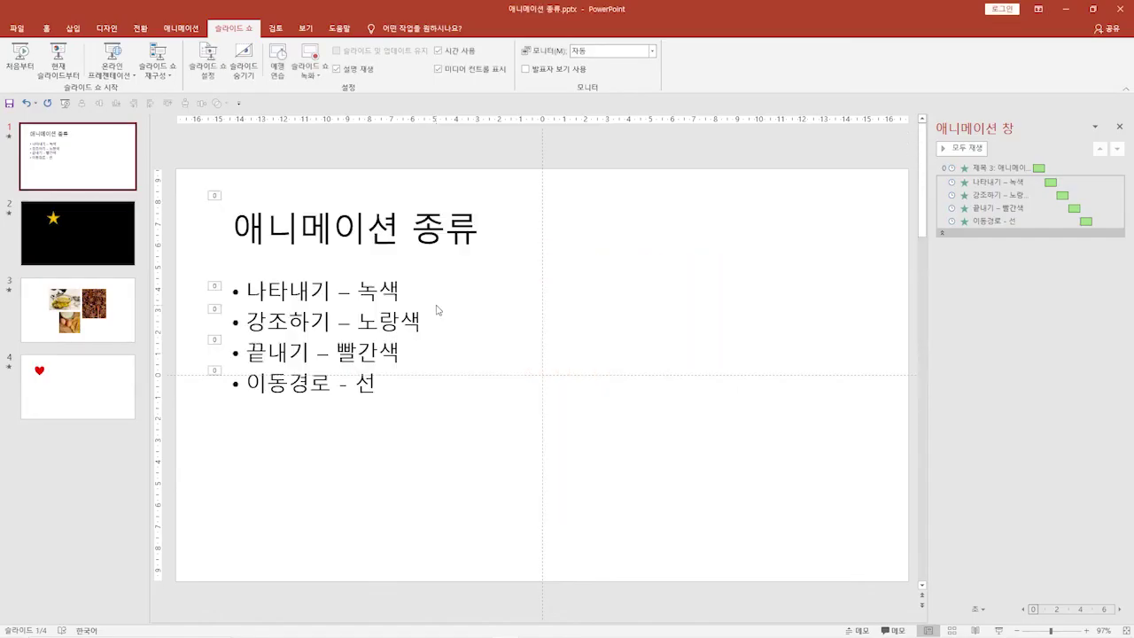
Run the slide show from slide 3, advance to the next slide, and go back to slide 3
{"action": "left_click", "coordinate": [80, 301]}
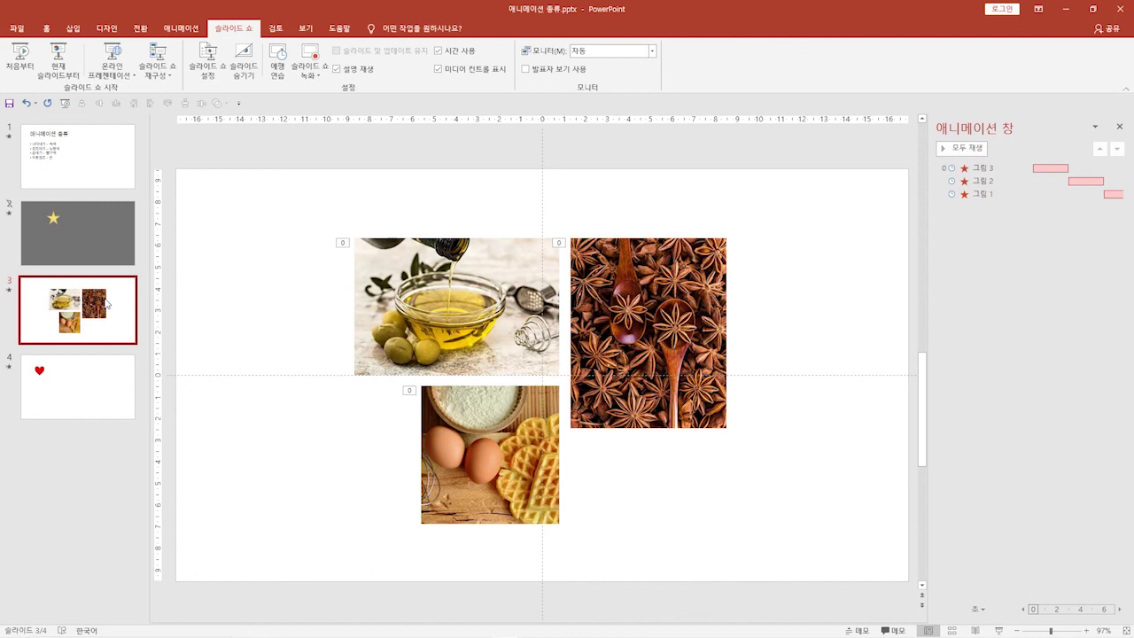
{"action": "left_click", "coordinate": [78, 66]}
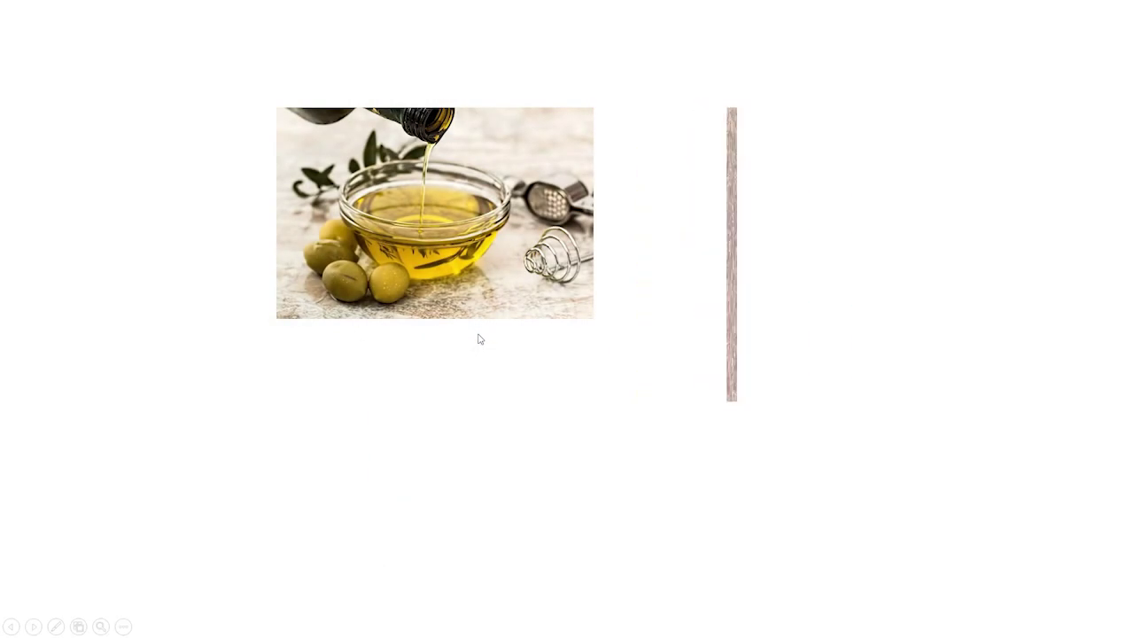
{"action": "right_click", "coordinate": [477, 330]}
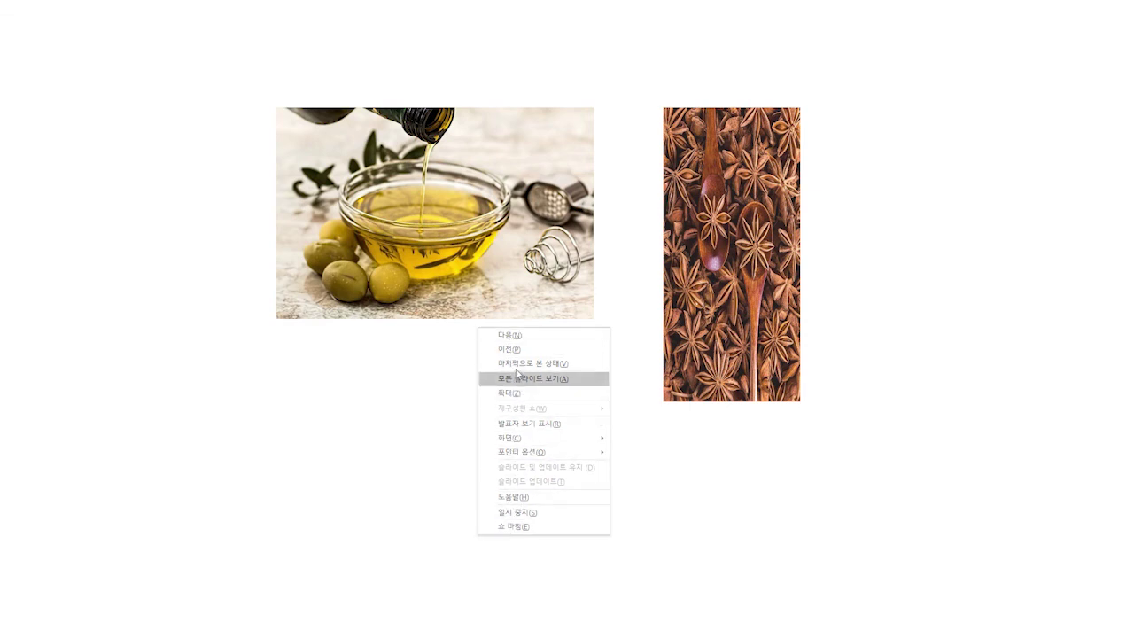
{"action": "left_click", "coordinate": [521, 337]}
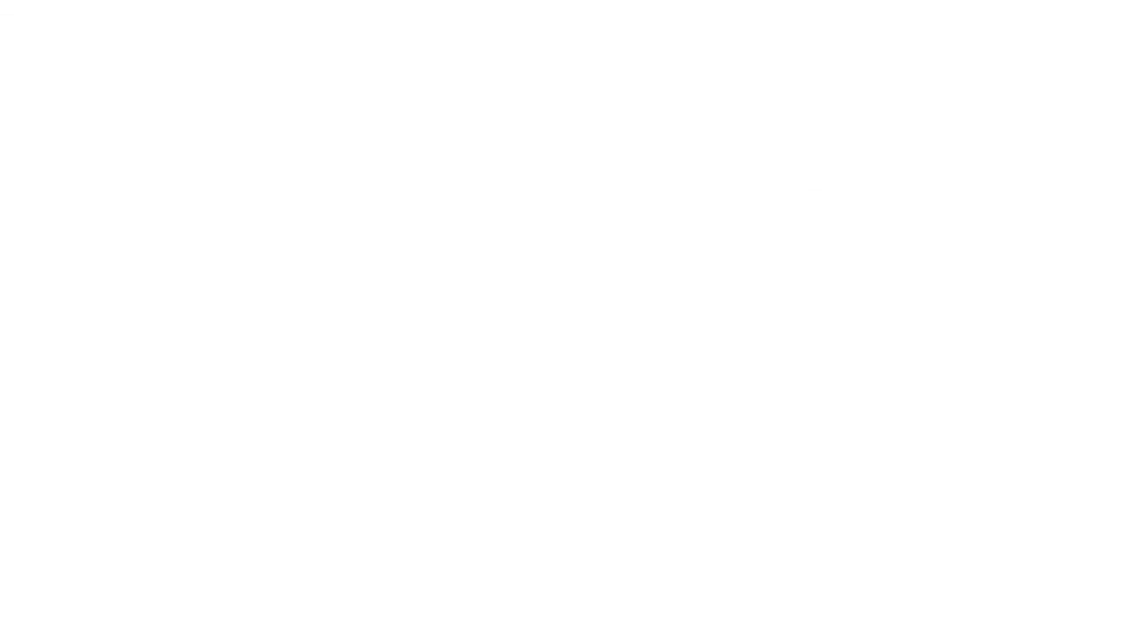
{"action": "right_click", "coordinate": [559, 241]}
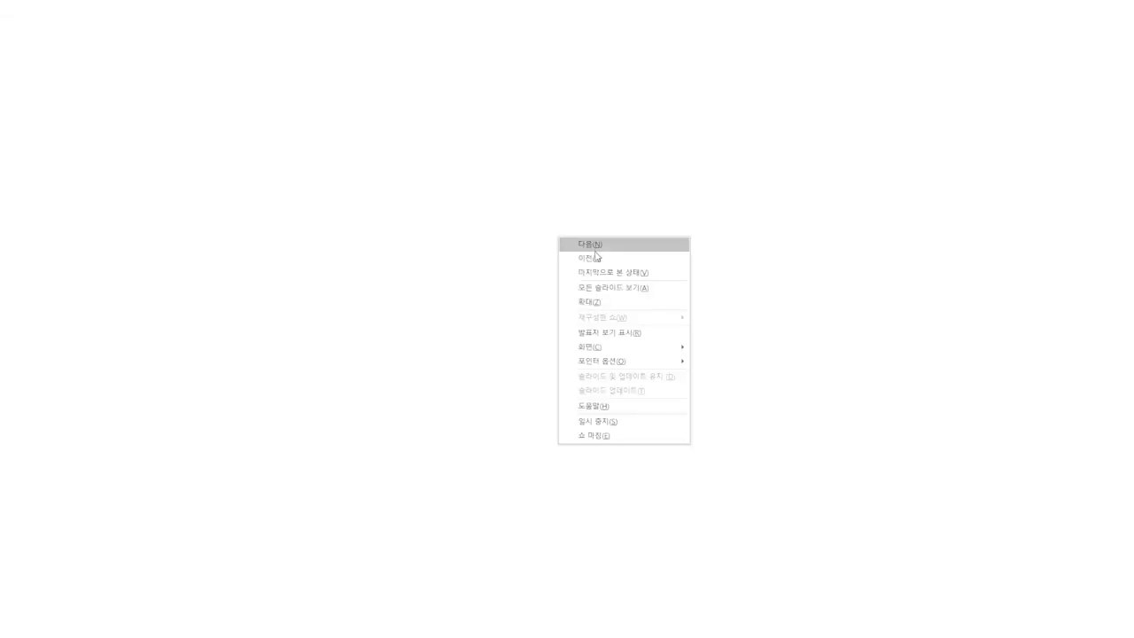
{"action": "left_click", "coordinate": [597, 259]}
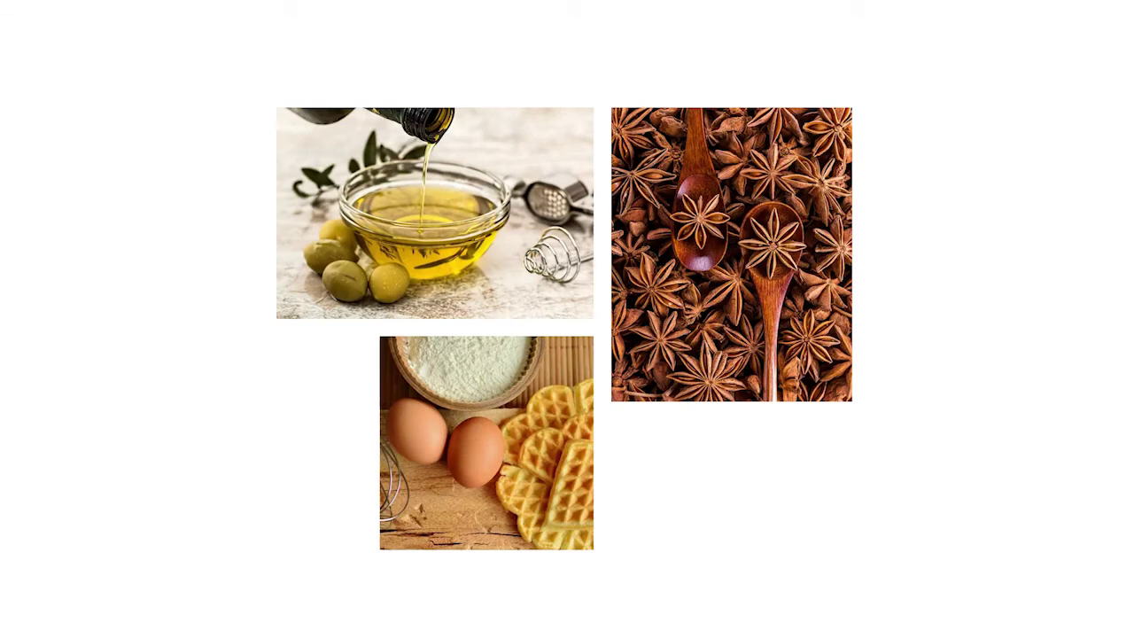
Switch the slide show pointer to the 펜 and draw a red check mark across the olive oil picture's top edge
{"action": "right_click", "coordinate": [569, 255]}
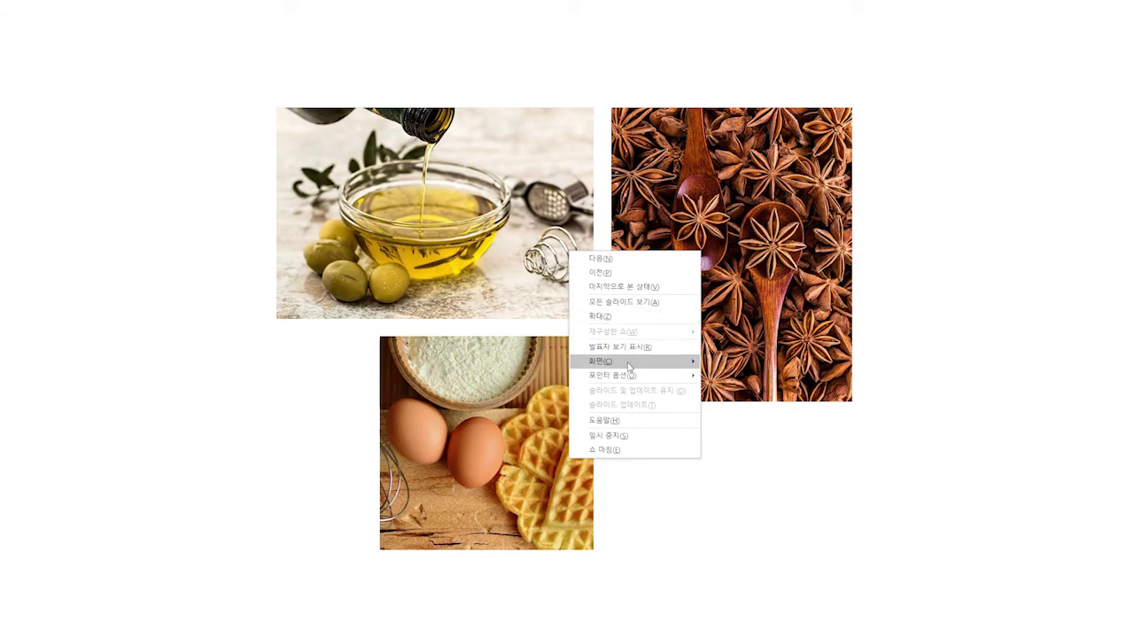
{"action": "mouse_move", "coordinate": [630, 381]}
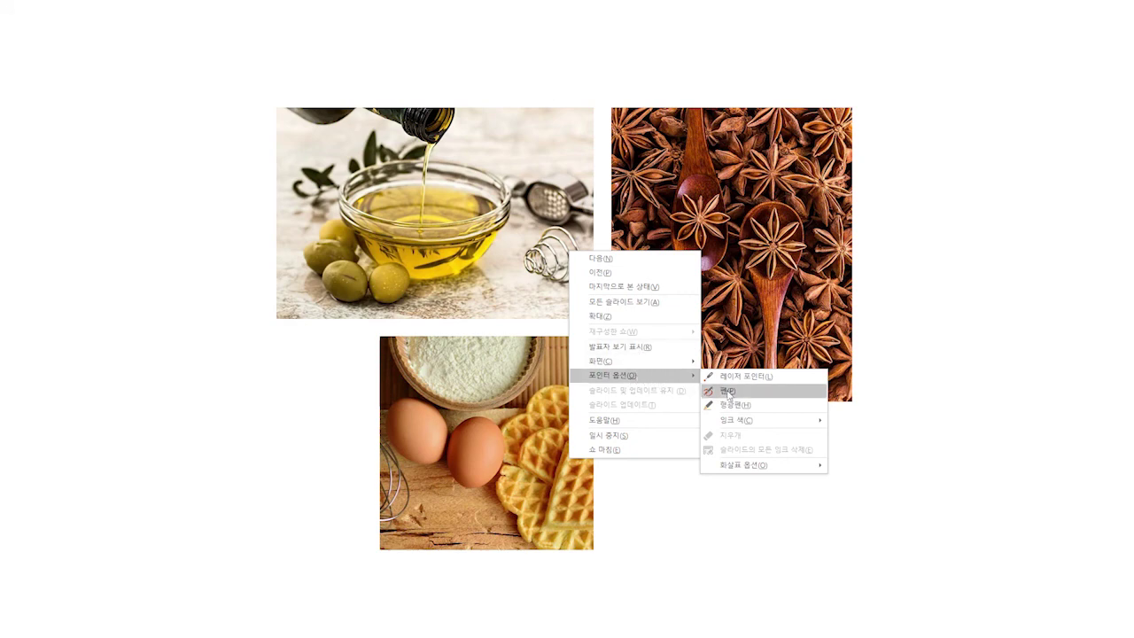
{"action": "left_click", "coordinate": [727, 391]}
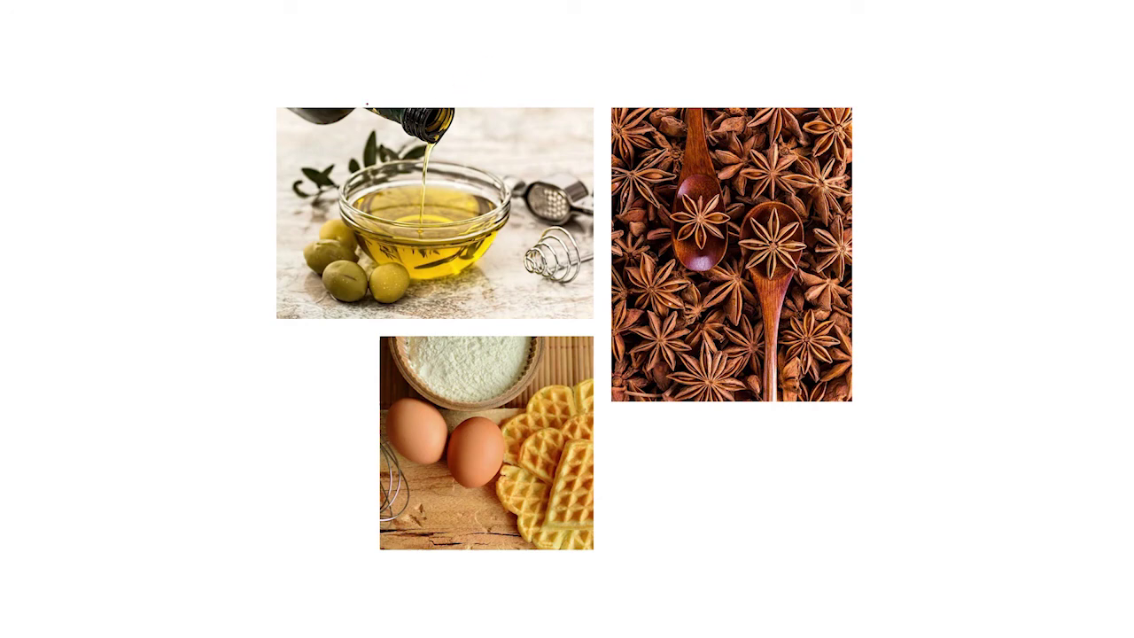
{"action": "mouse_move", "coordinate": [308, 83]}
{"action": "left_mouse_down"}
{"action": "mouse_move", "coordinate": [320, 110]}
{"action": "mouse_move", "coordinate": [355, 64]}
{"action": "left_mouse_up"}
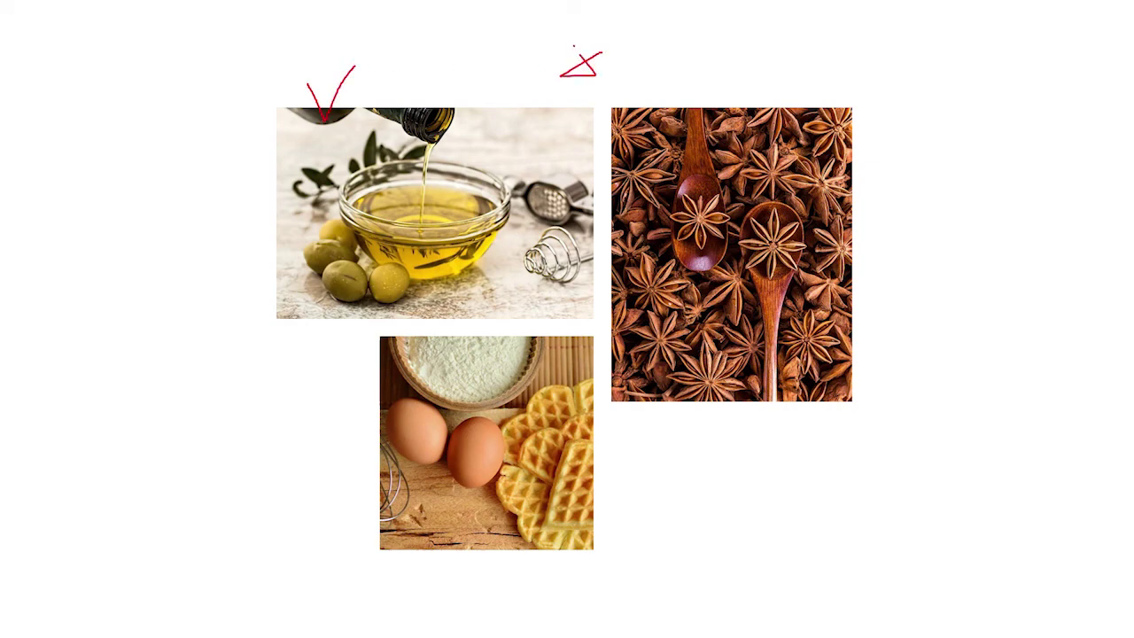